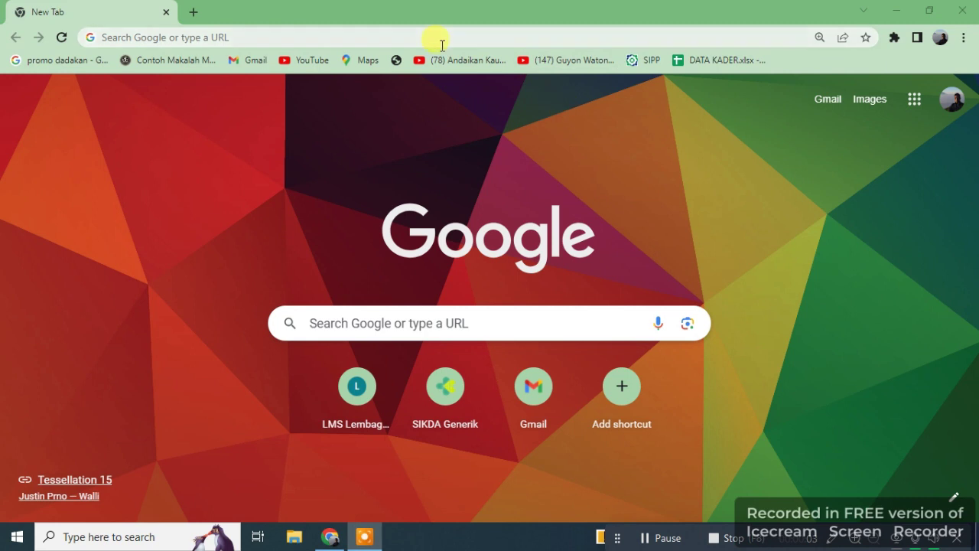
- Search Google for aspak and open the Aspak - Kementerian Kesehatan website
click(286, 35)
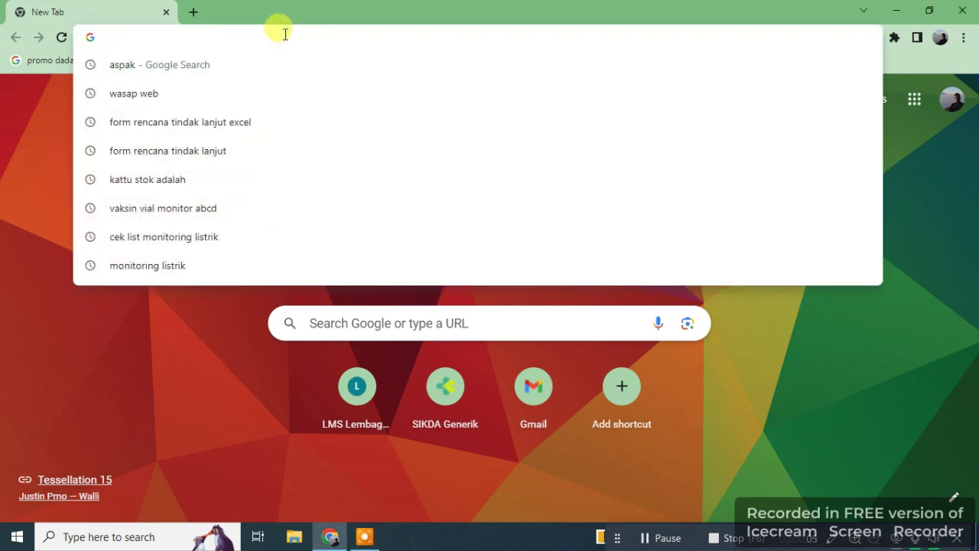
key(Down)
key(Return)
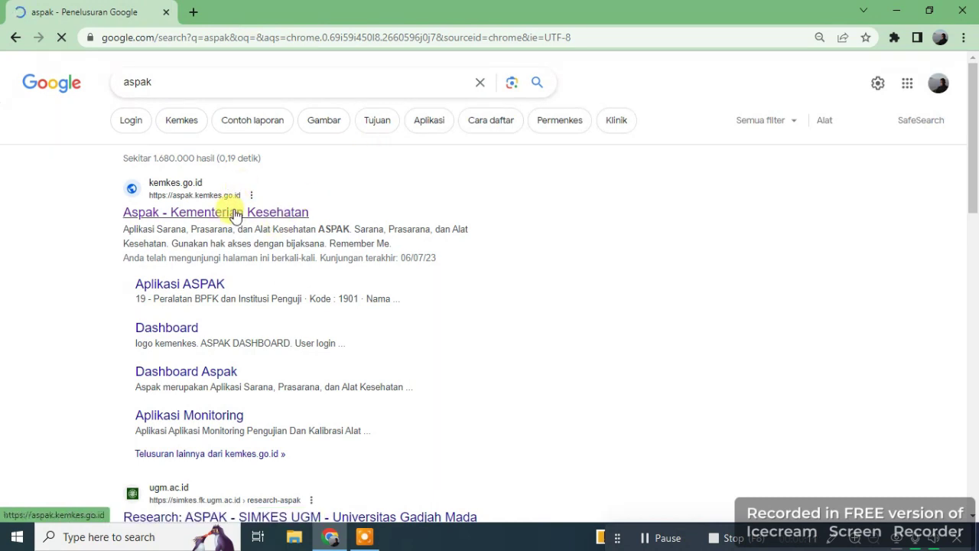
click(235, 213)
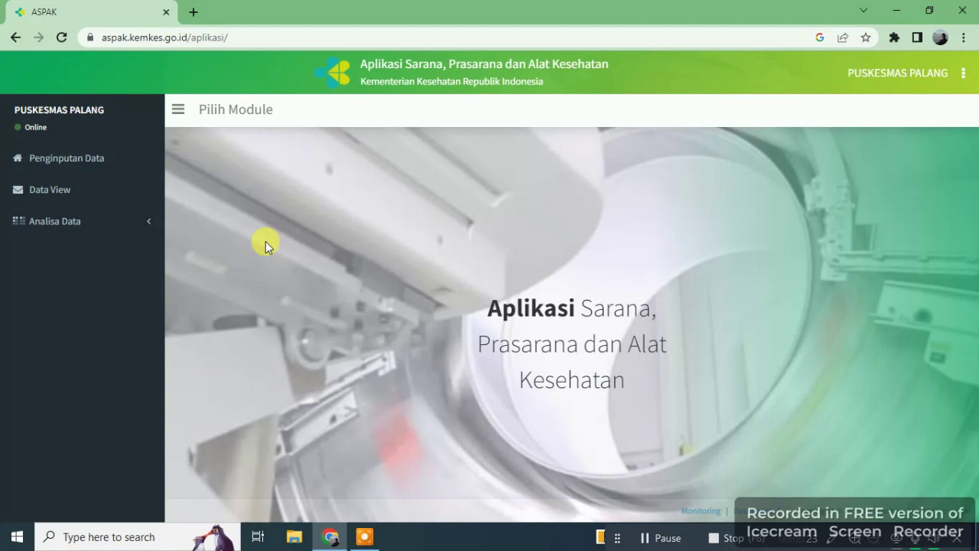
- Open the Import Data module within the Penginputan Data section of Puskesmas Palang
click(52, 158)
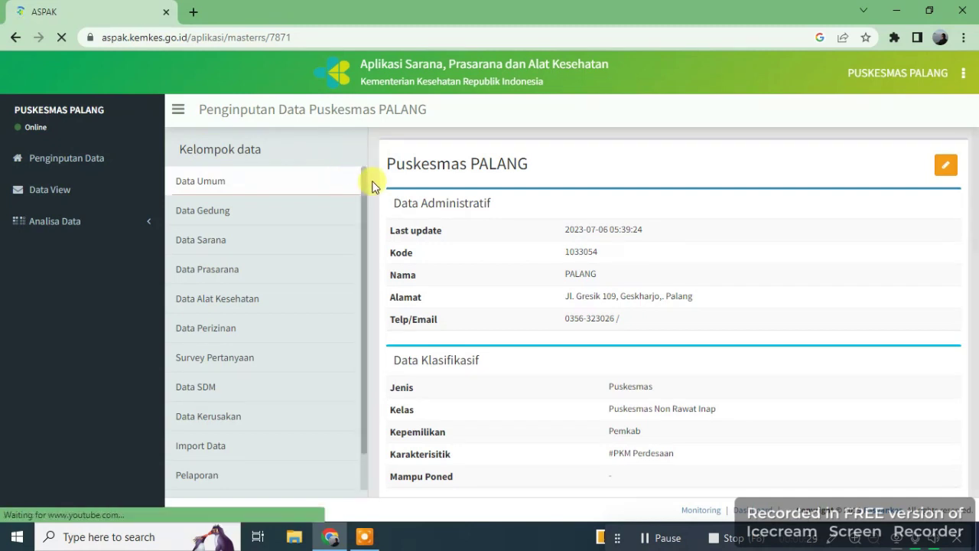
drag(365, 200, 363, 264)
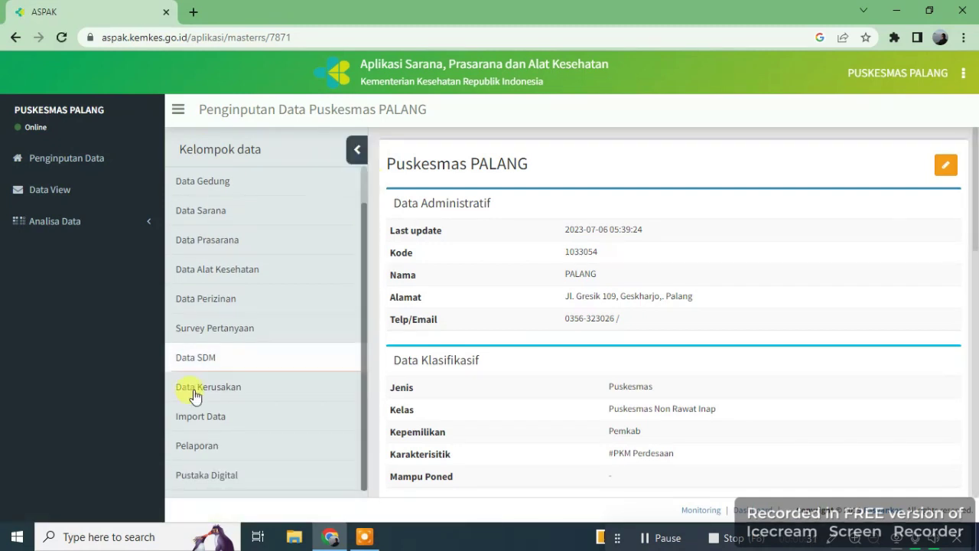
click(212, 426)
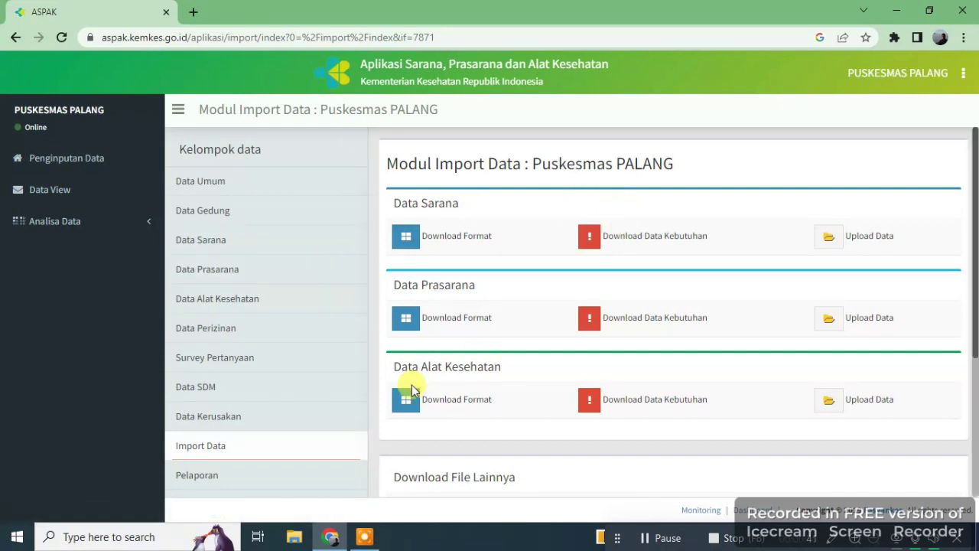
- Download the import format files for Data Sarana, Data Prasarana and Data Alat Kesehatan
drag(976, 248, 975, 399)
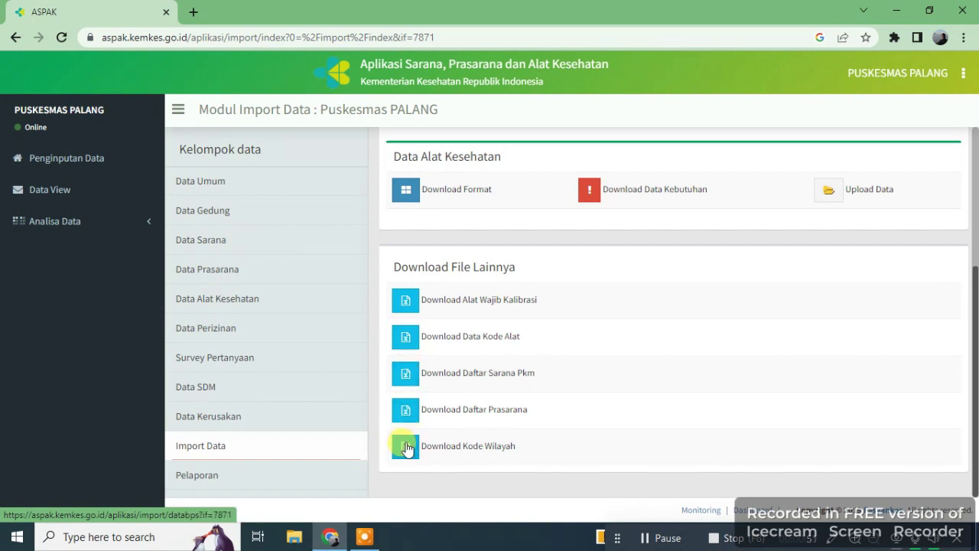
drag(975, 427, 961, 237)
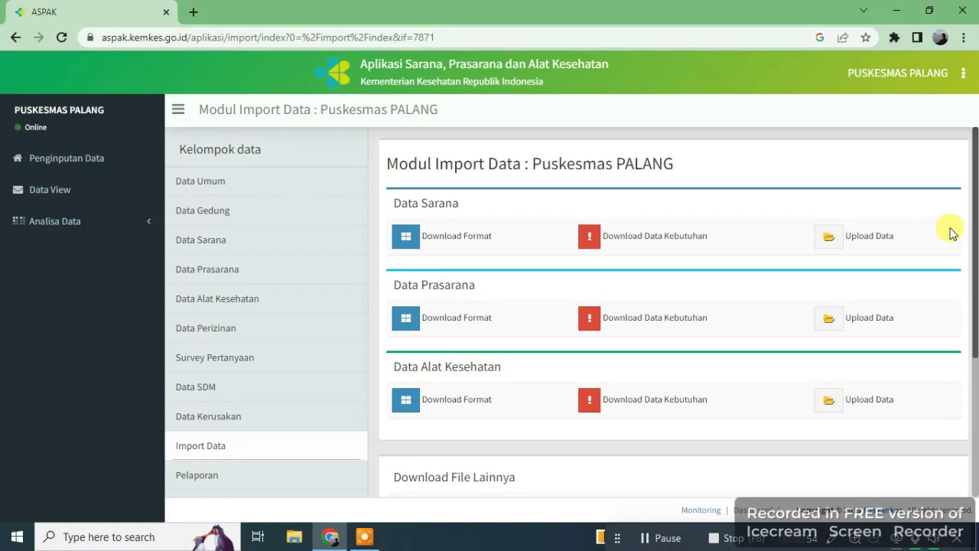
click(407, 237)
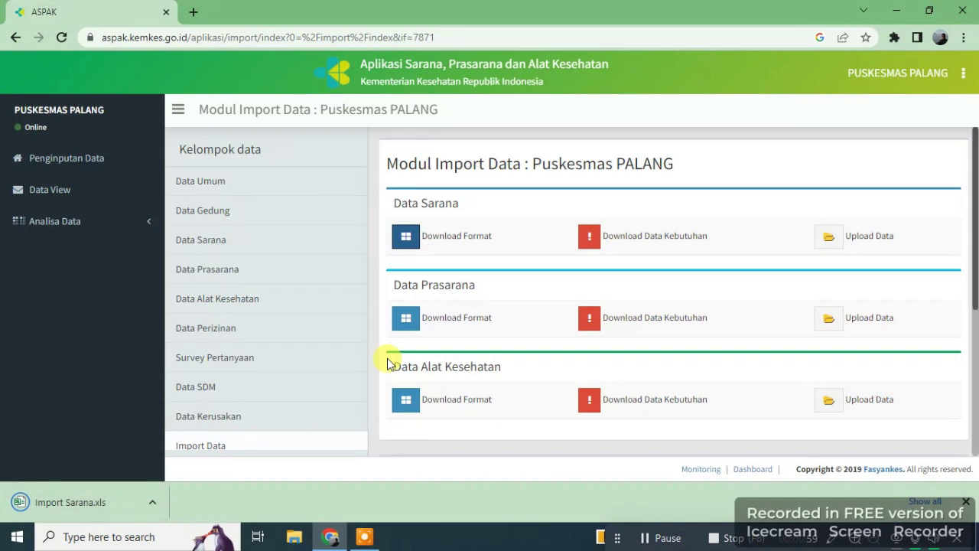
click(405, 318)
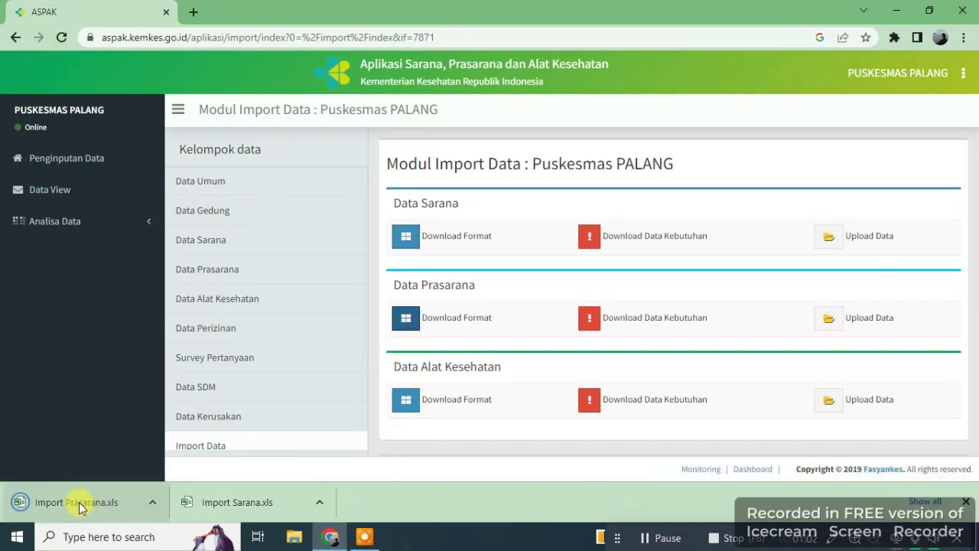
click(408, 399)
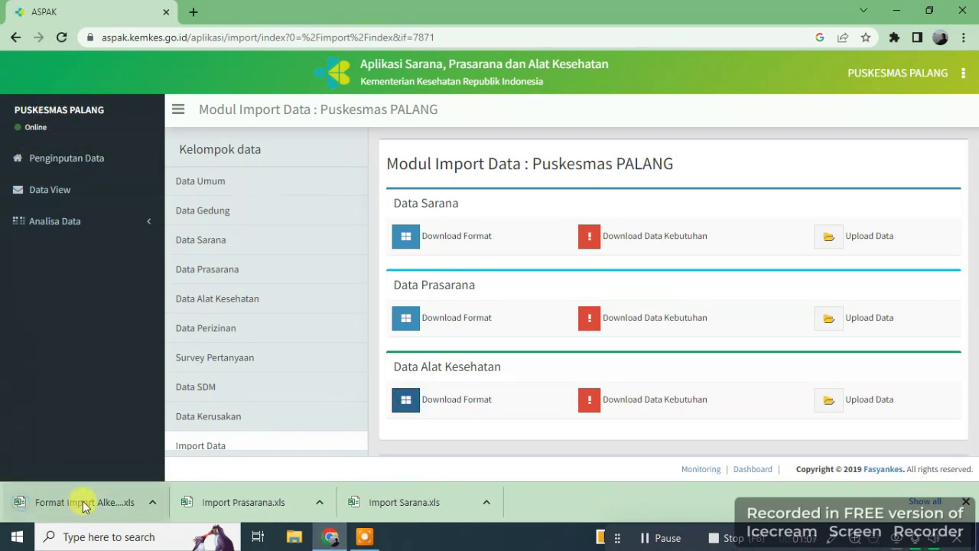
- Open the downloaded Import Sarana.xls in Excel with editing enabled and review its facility rows and Peraturan sheet
click(390, 502)
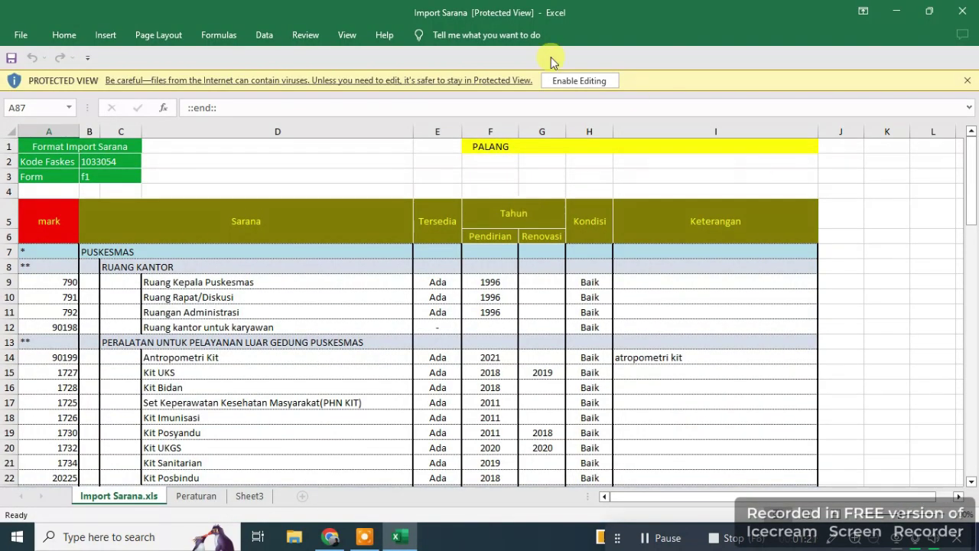
click(566, 80)
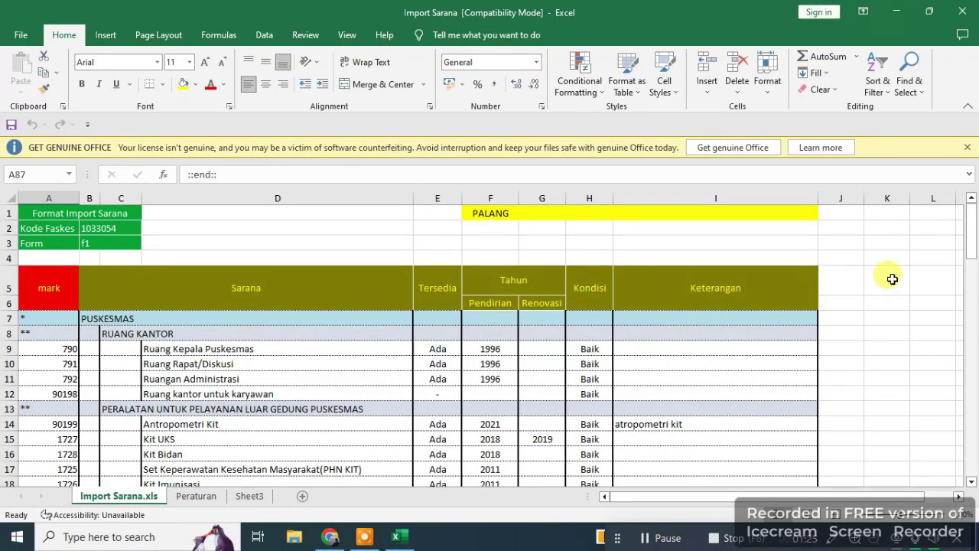
drag(971, 199, 972, 234)
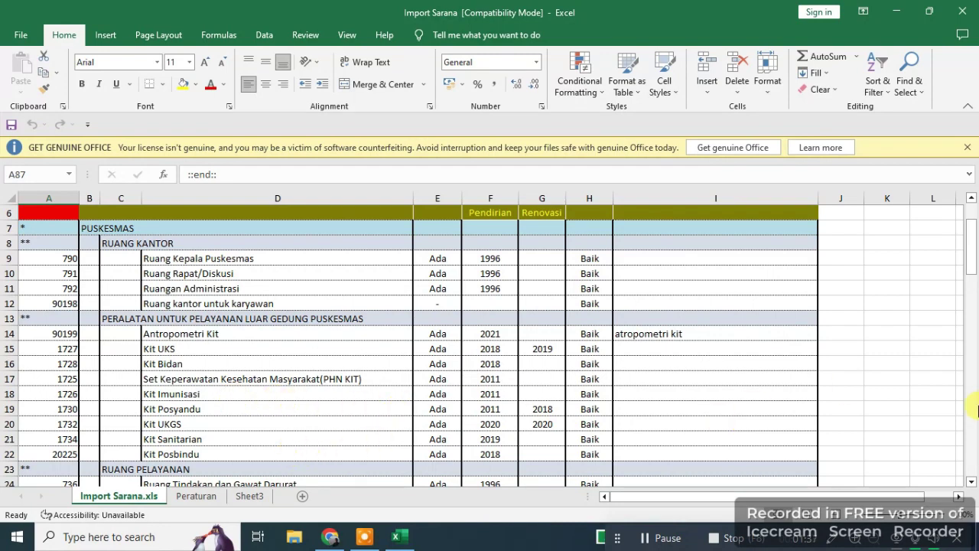
drag(973, 244, 966, 301)
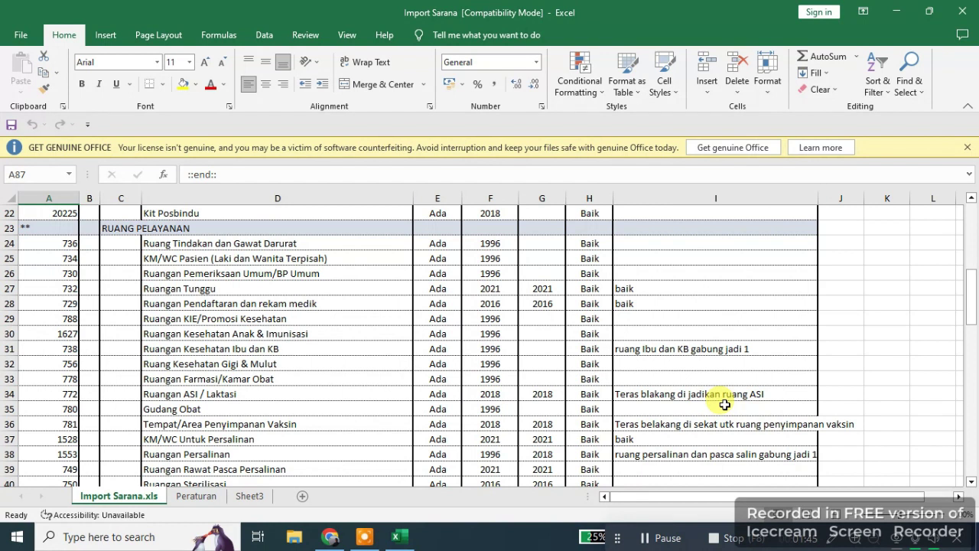
drag(973, 298, 971, 327)
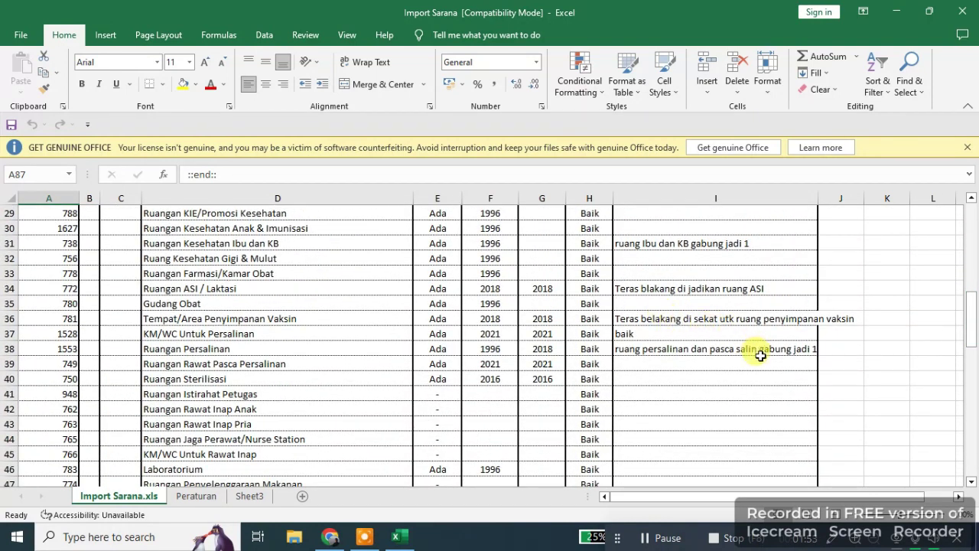
click(196, 497)
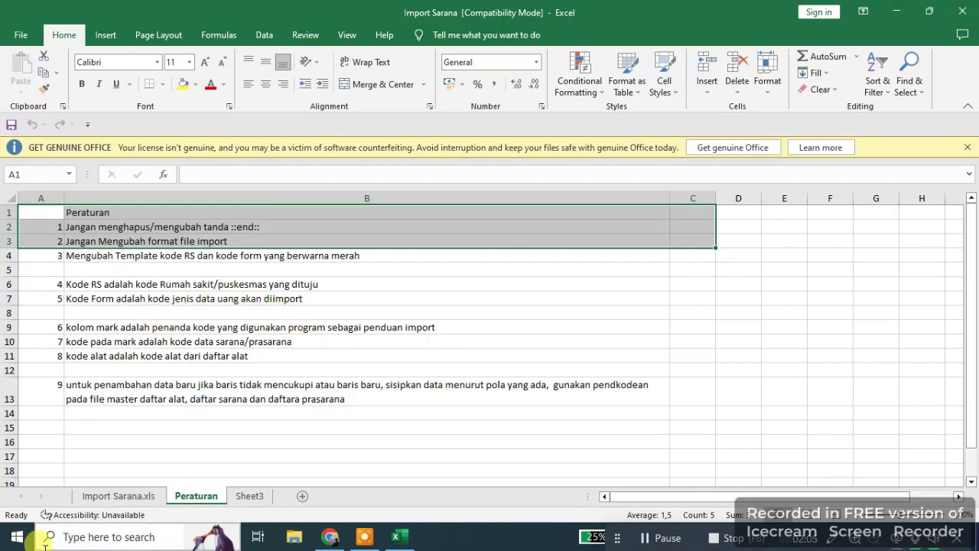
- Switch to Chrome, open the downloaded Format Import Alkes file in Excel and go to the Ruang Tindakan dan Gawat Darurat section
click(331, 539)
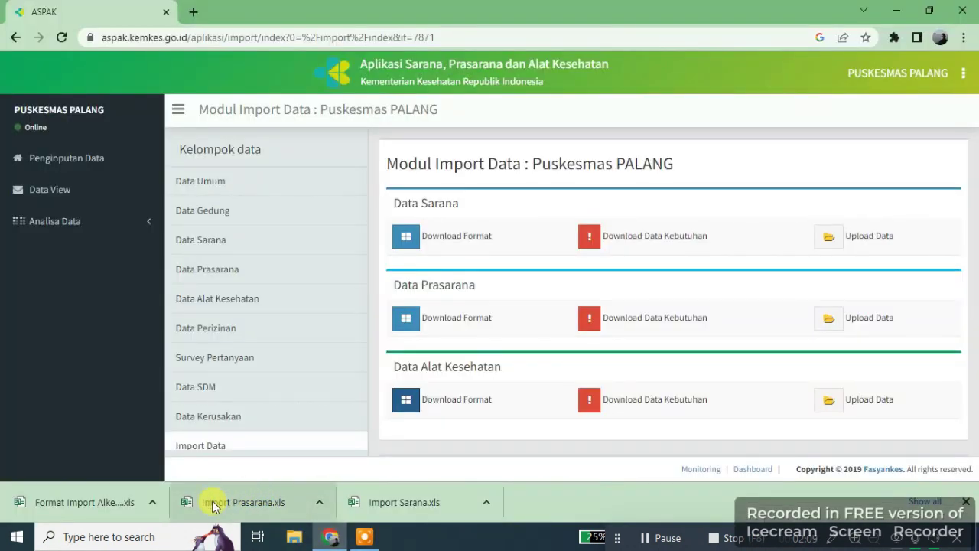
click(84, 501)
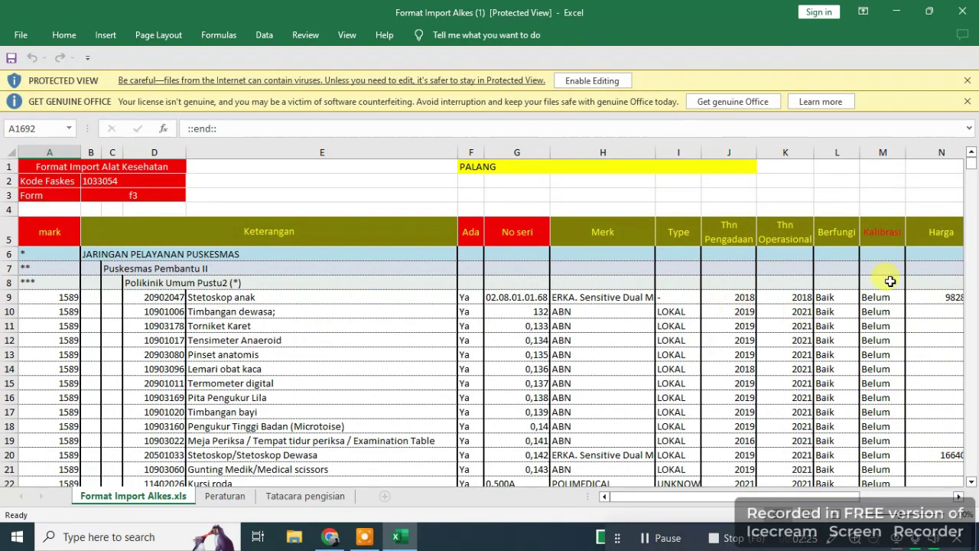
drag(974, 168, 974, 169)
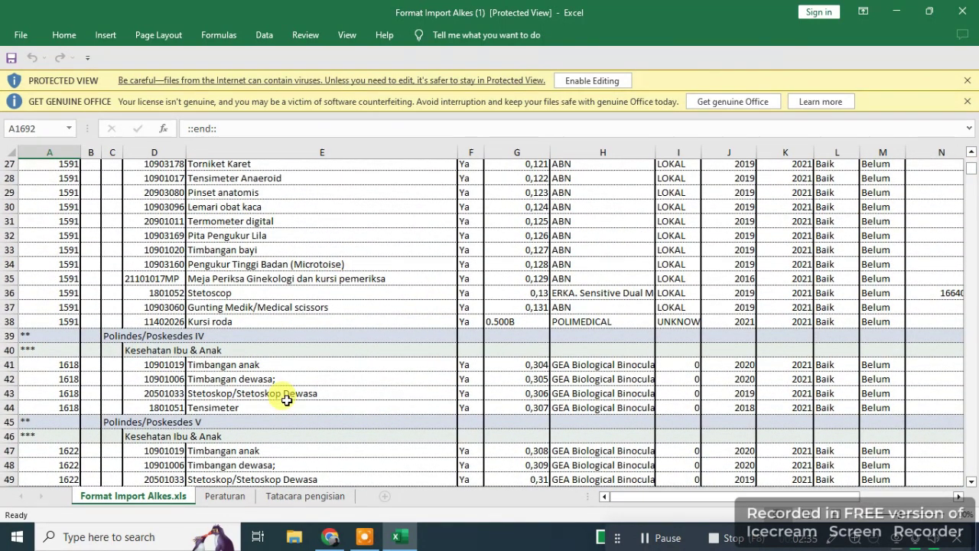
mouse_move(973, 169)
mouse_down()
mouse_move(974, 213)
mouse_move(975, 166)
mouse_up()
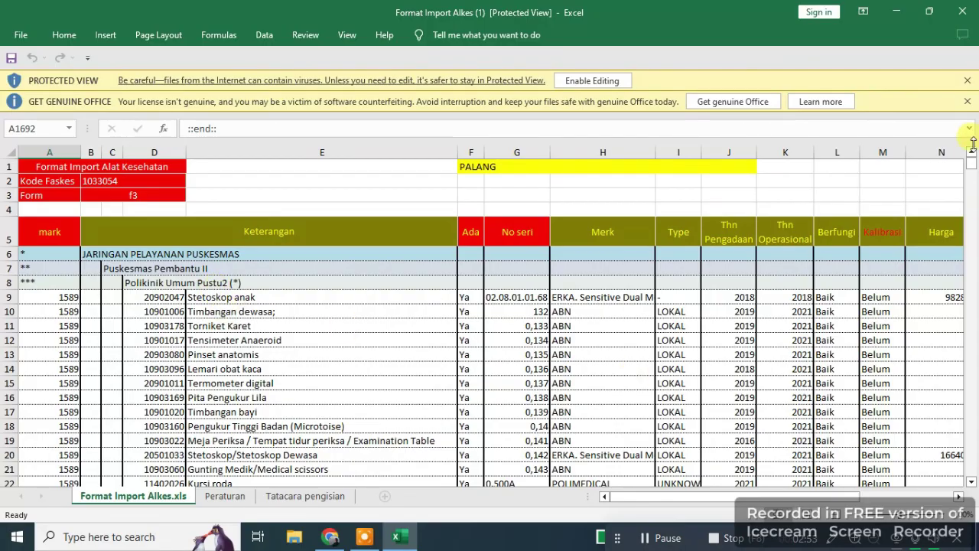
drag(973, 167, 972, 354)
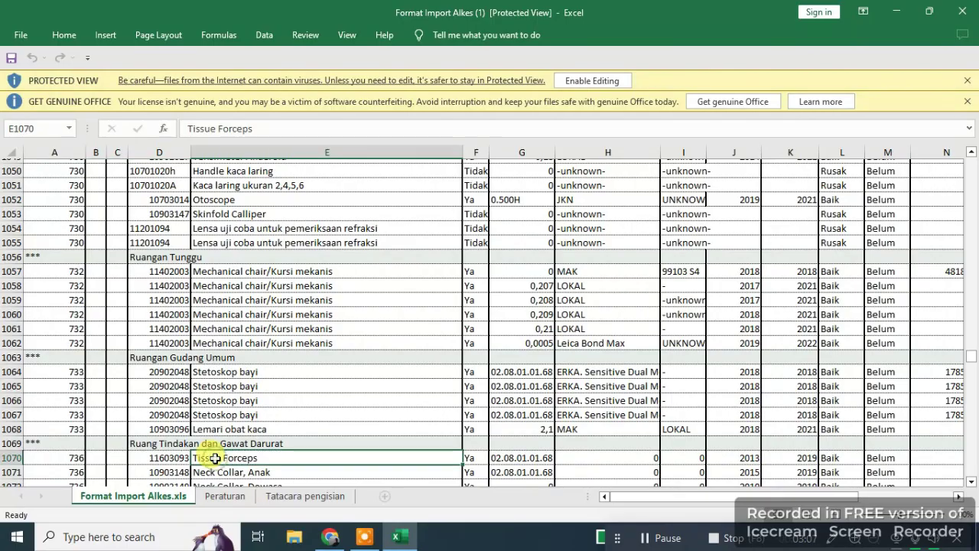
- Examine the medical equipment rows listed under Ruang Tindakan dan Gawat Darurat in the Format Import Alkes sheet
key(Down)
key(Down)
key(Down)
key(Down)
key(Down)
key(Down)
key(Down)
key(Down)
key(Down)
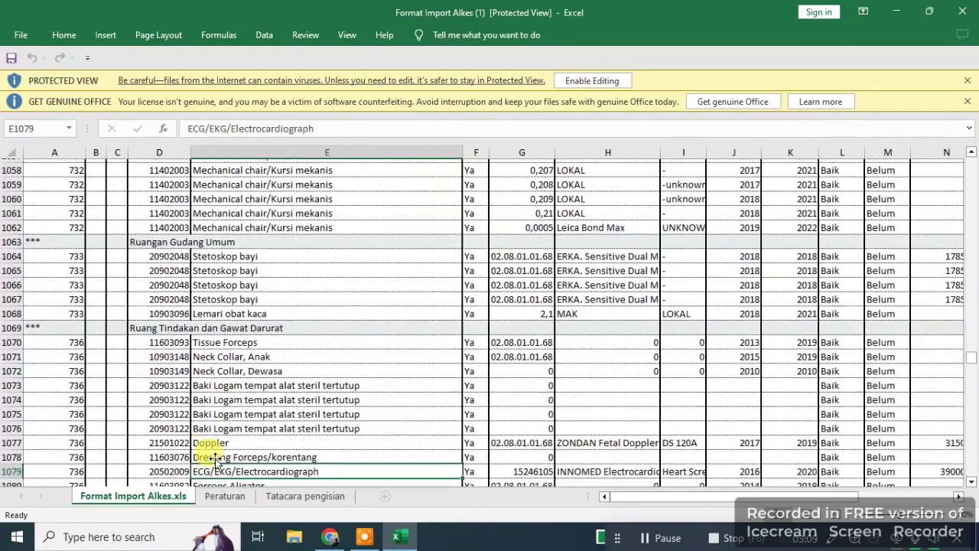
key(Down)
key(Down)
key(Down)
key(Down)
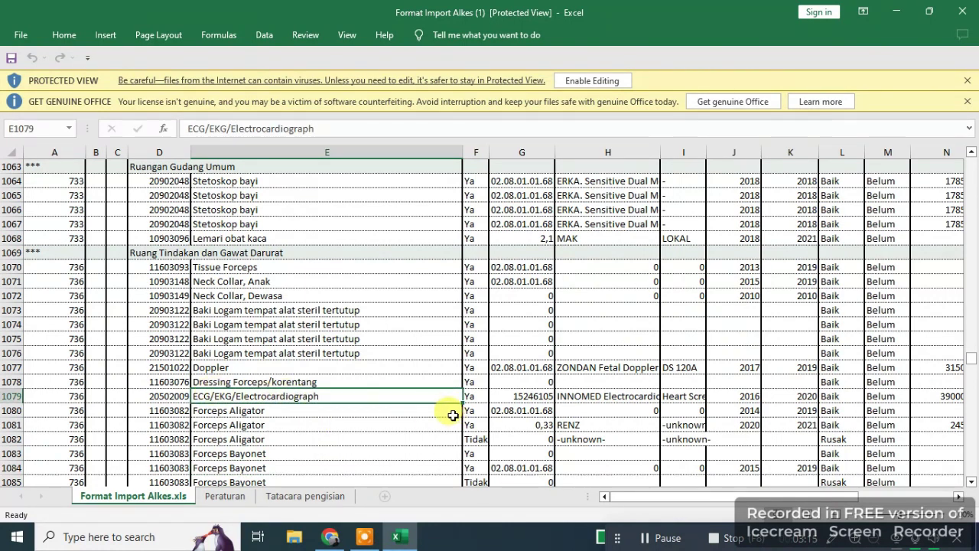
key(Down)
key(Down)
key(Down)
key(Down)
key(Down)
key(Down)
key(Down)
key(Down)
key(Down)
key(Down)
key(Down)
key(Down)
key(Down)
key(Down)
key(Down)
key(Down)
key(Down)
key(Down)
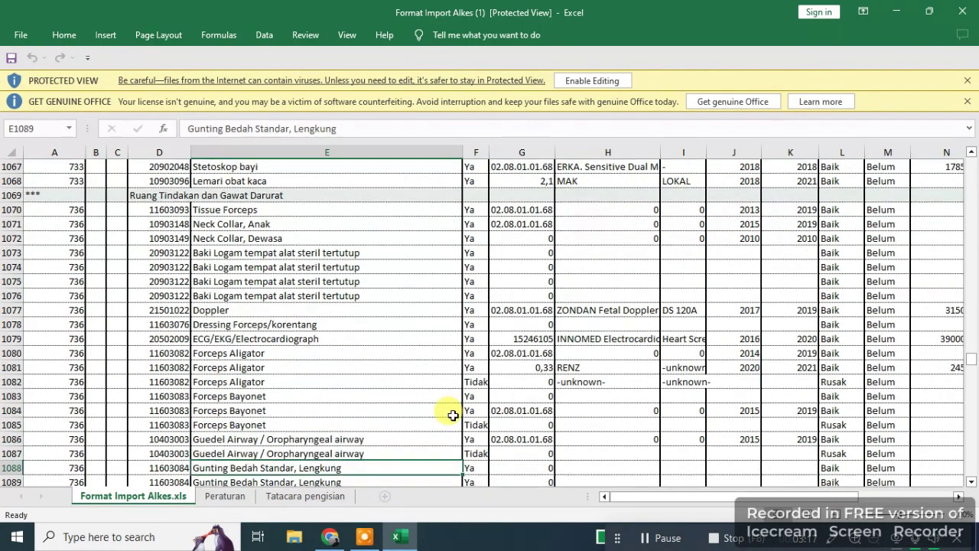
key(Down)
key(Down)
key(Down)
key(Down)
key(Down)
key(Down)
key(Down)
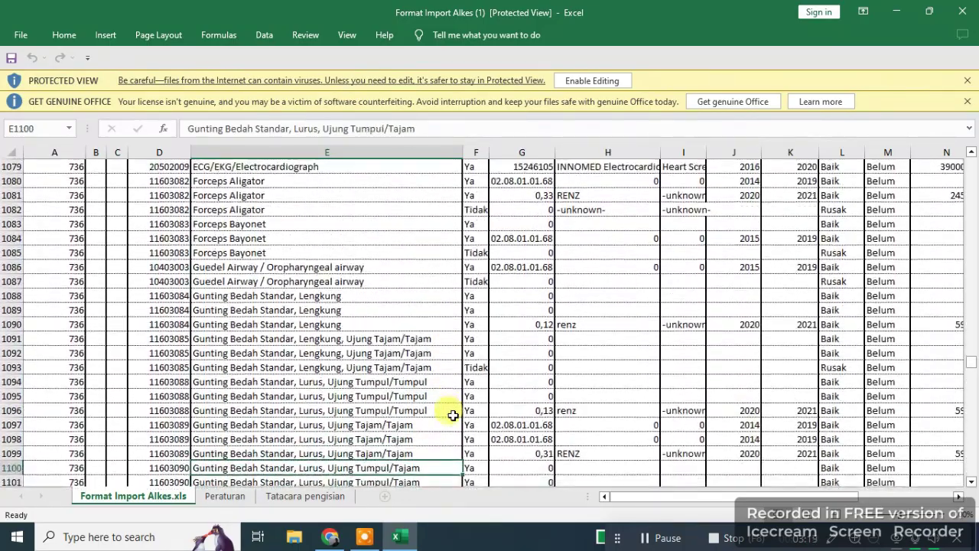
key(Down)
key(Down)
key(Down)
key(Down)
key(Down)
key(Down)
key(Down)
key(Down)
key(Down)
key(Down)
key(Down)
key(Down)
key(Down)
key(Down)
key(Down)
key(Down)
key(Down)
key(Down)
key(Down)
key(Down)
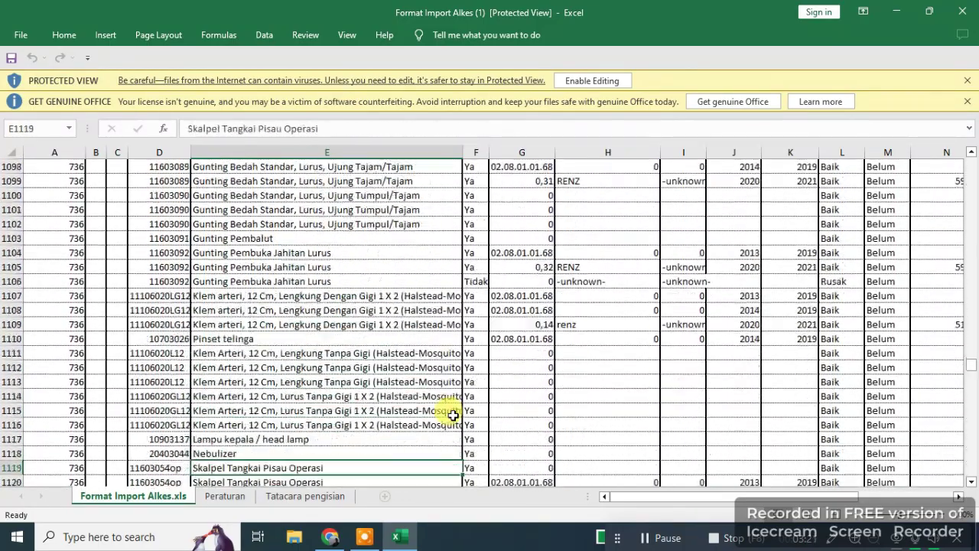
key(Down)
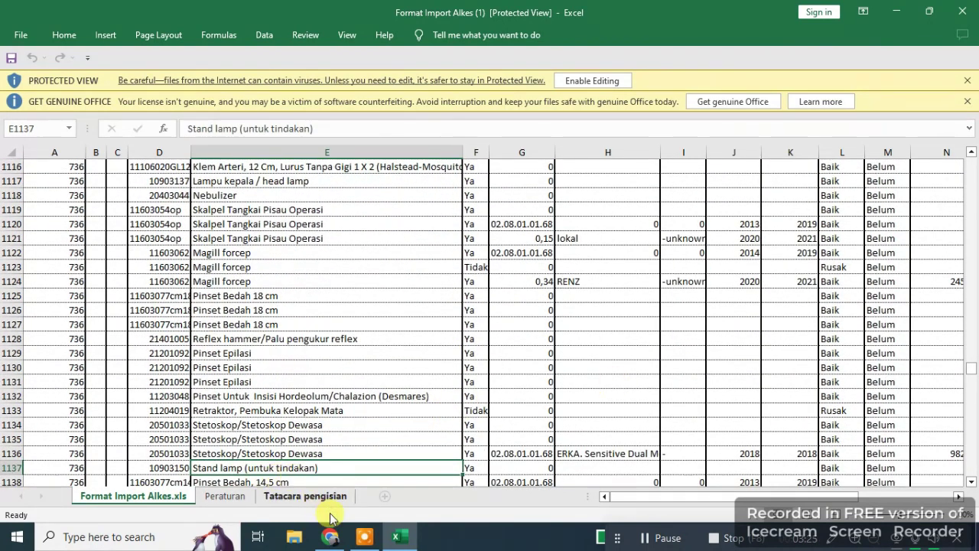
- Switch back to Chrome and open the downloaded Import Prasarana.xls in Excel
click(332, 539)
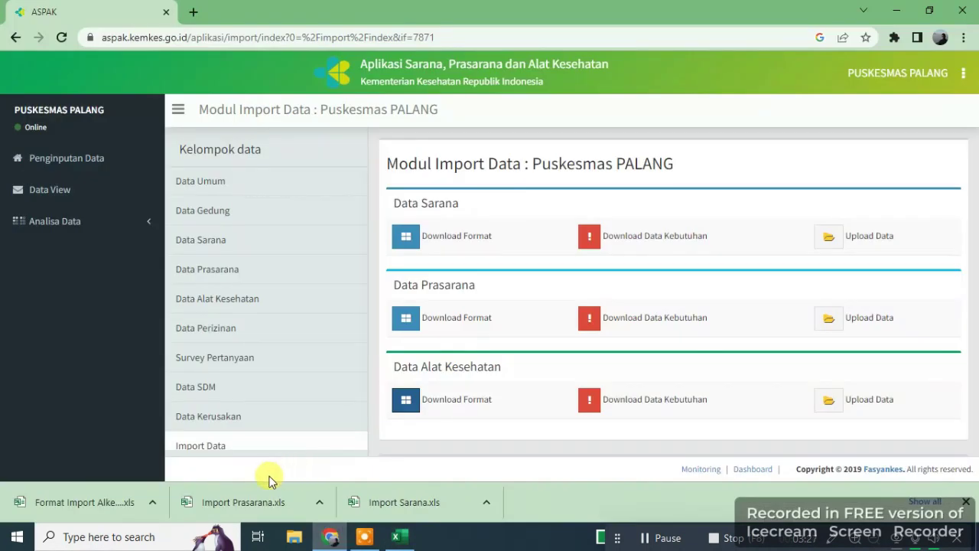
click(248, 497)
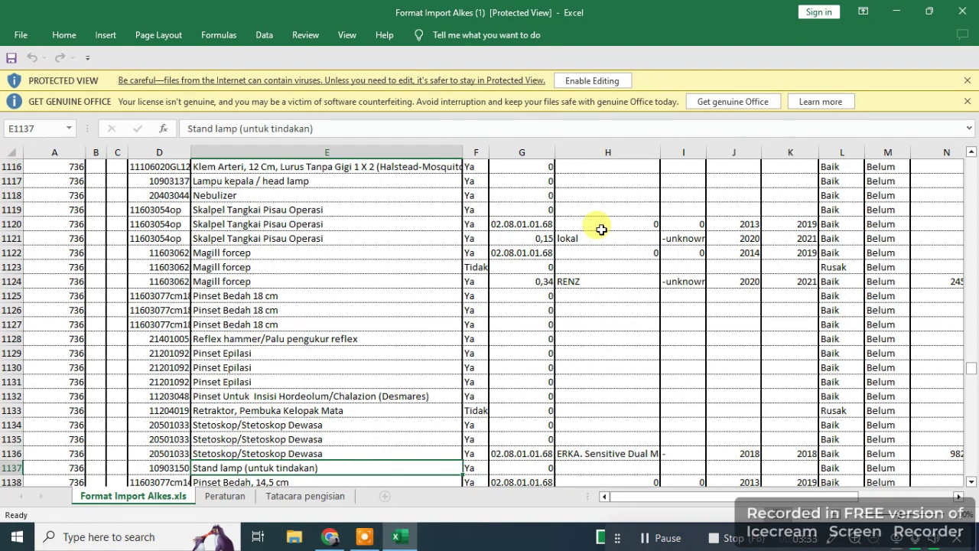
mouse_move(411, 537)
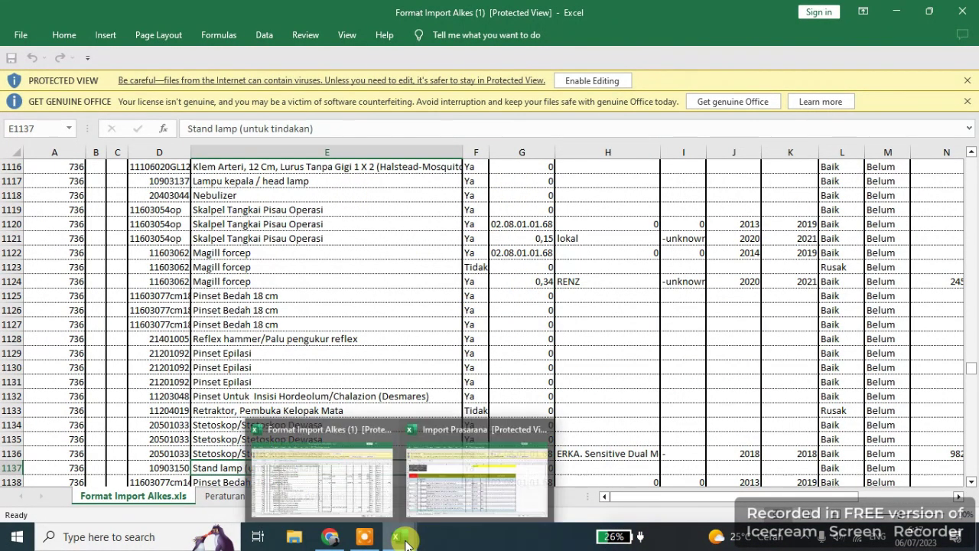
click(438, 507)
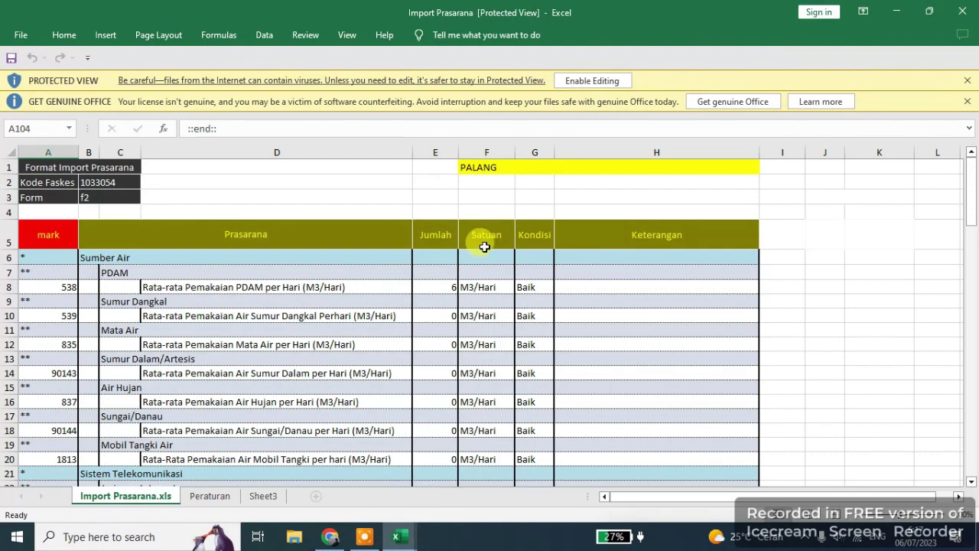
- Examine the Import Prasarana rows from Sumber Air through Sistem Telekomunikasi to Jaringan Puskesmas
click(313, 226)
key(Down)
key(Down)
key(Down)
key(Down)
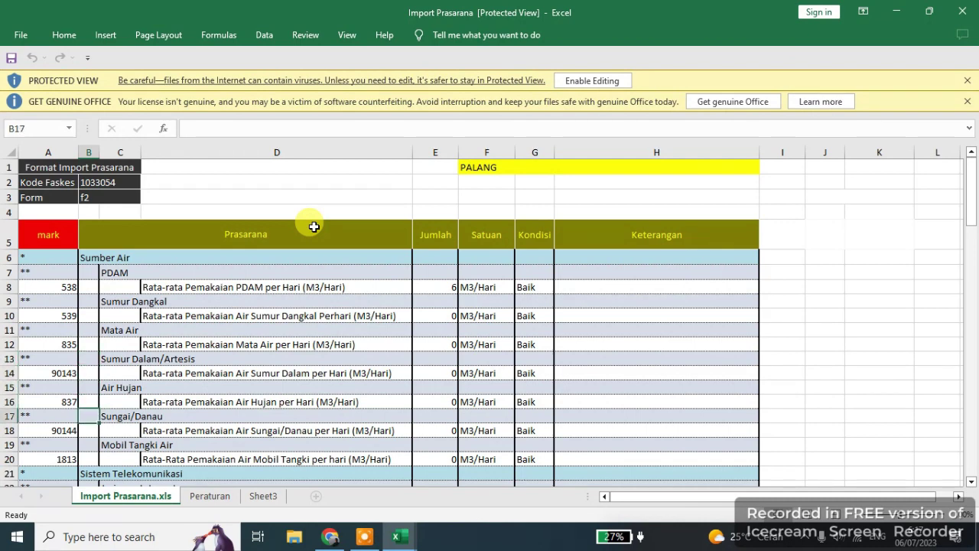
key(Down)
key(Down)
key(Down)
key(Down)
key(Down)
key(Down)
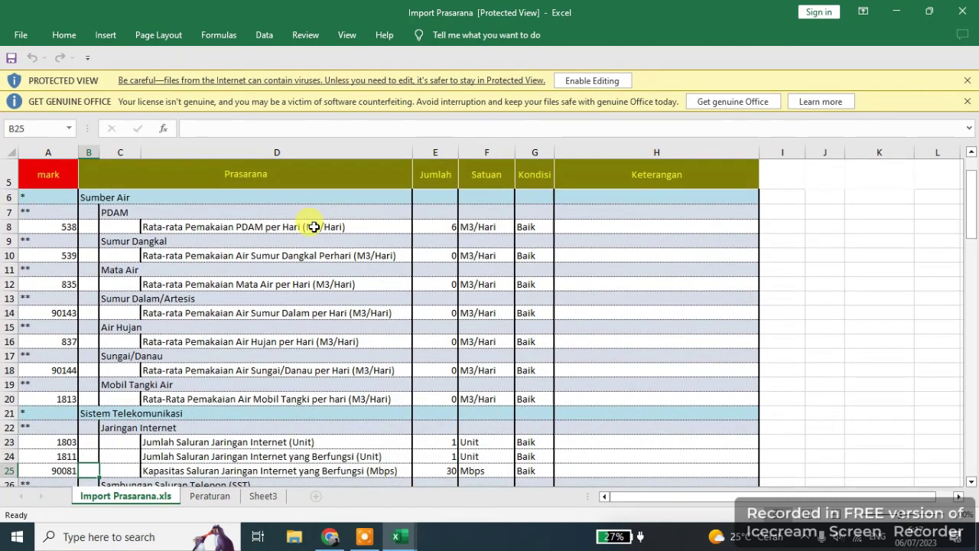
key(Down)
key(Down)
key(Down)
key(Down)
key(Down)
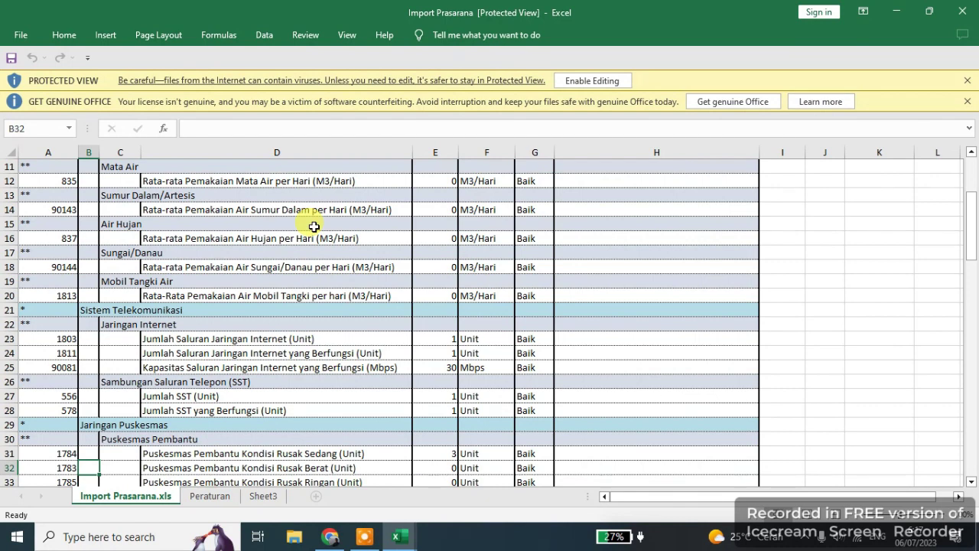
- Examine the Import Prasarana rows for Jaringan Puskesmas and Sumber Listrik, including Polindes/Poskesdes, Posyandu, Listrik PLN, Genset and Tenaga Surya
key(Down)
key(Down)
key(Down)
key(Down)
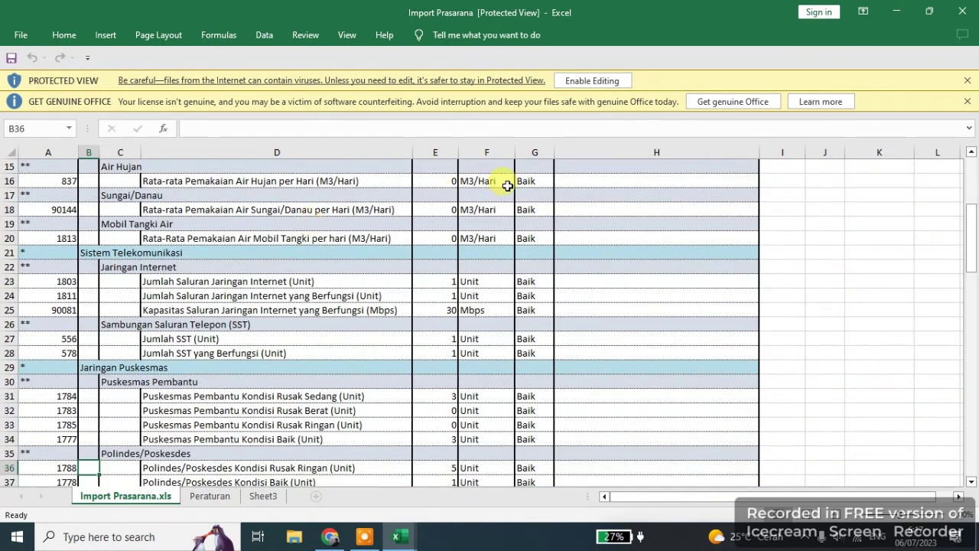
key(Down)
key(Down)
key(Down)
key(Down)
key(Down)
key(Down)
key(Down)
key(Down)
key(Down)
key(Down)
key(Down)
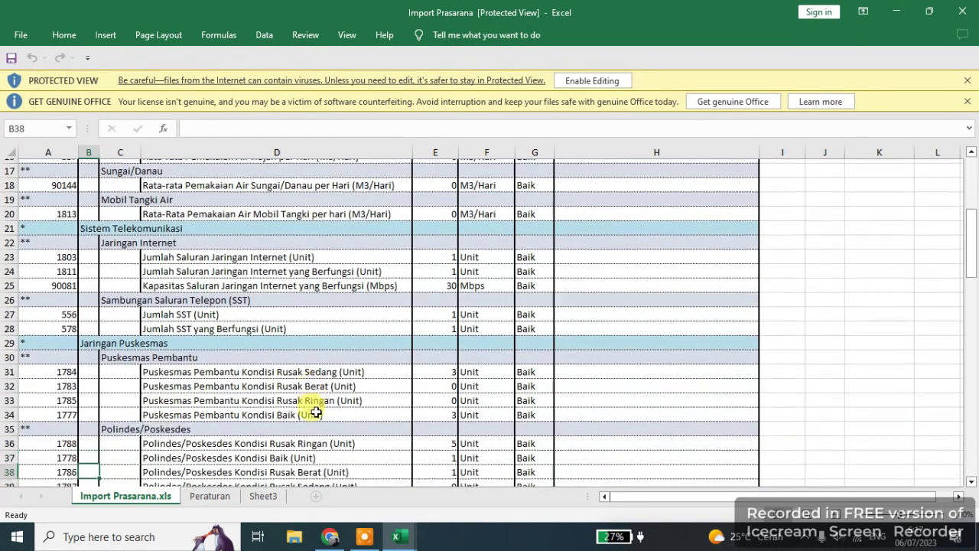
key(Down)
key(Down)
key(Down)
key(Down)
key(Down)
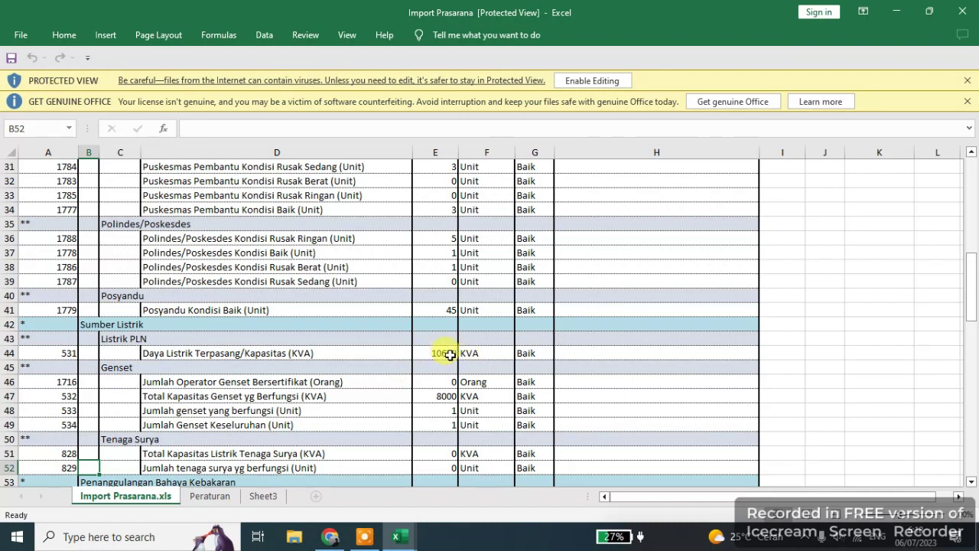
key(Down)
key(Down)
key(Down)
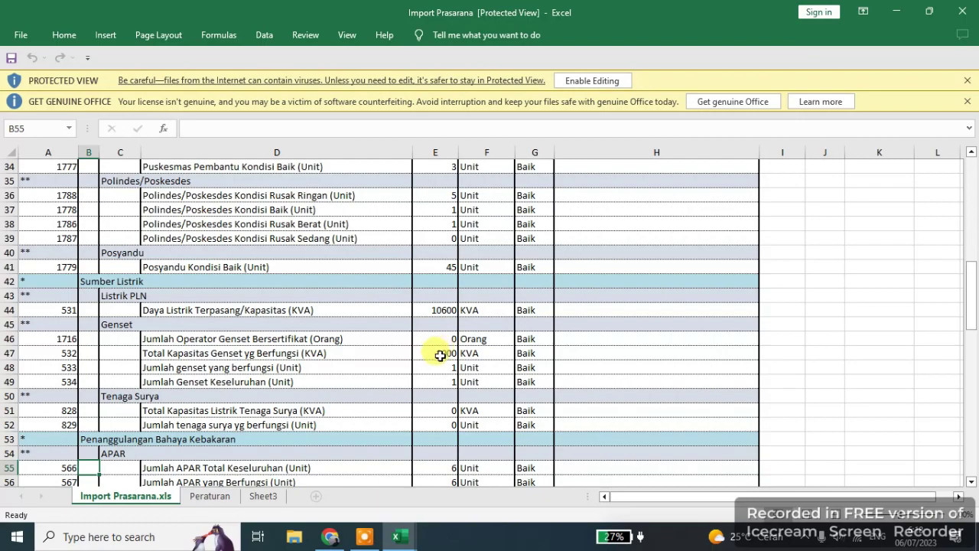
- Examine the Import Prasarana rows for Penanggulangan Bahaya Kebakaran, Puskesmas Keliling and Ambulans
key(Down)
key(Down)
key(Down)
key(Down)
key(Down)
key(Down)
key(Down)
key(Down)
key(Down)
key(Down)
key(Down)
key(Down)
key(Down)
key(Down)
key(Down)
key(Down)
key(Down)
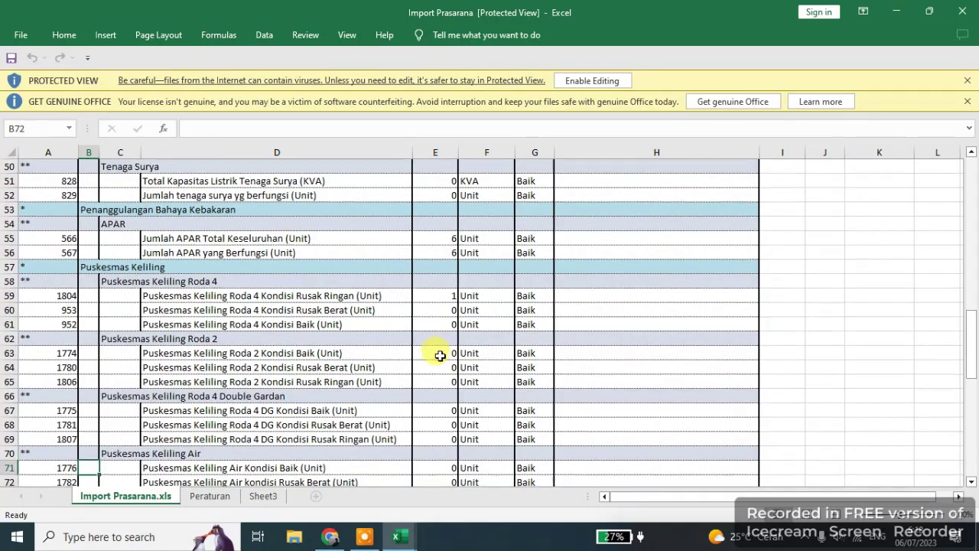
key(Down)
key(Down)
key(Down)
key(Down)
key(Down)
key(Down)
key(Down)
key(Down)
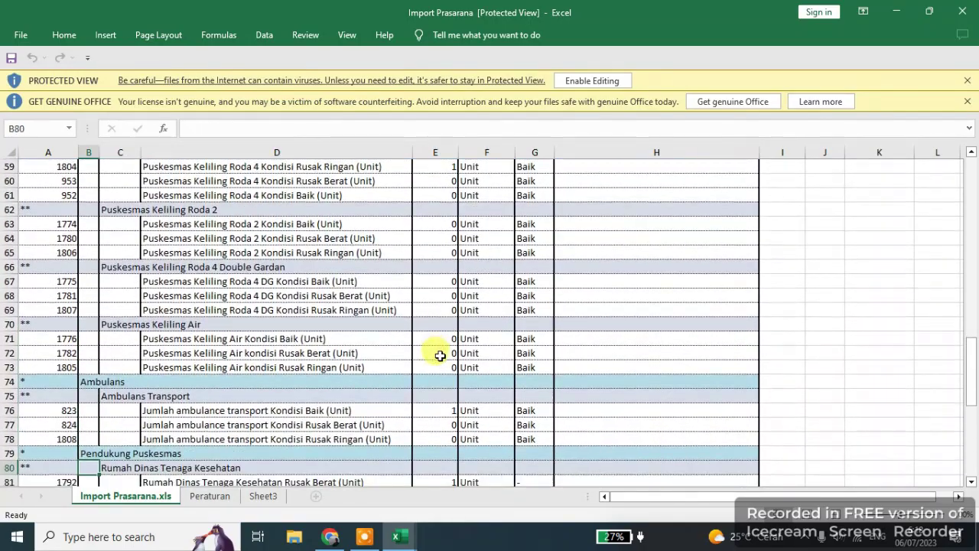
- Examine the Import Prasarana rows from Pendukung Puskesmas and Pengolahan Limbah through Pengkondisian Udara (AC) to the end marker
key(Down)
key(Down)
key(Down)
key(Down)
key(Down)
key(Down)
key(Down)
key(Down)
key(Down)
key(Down)
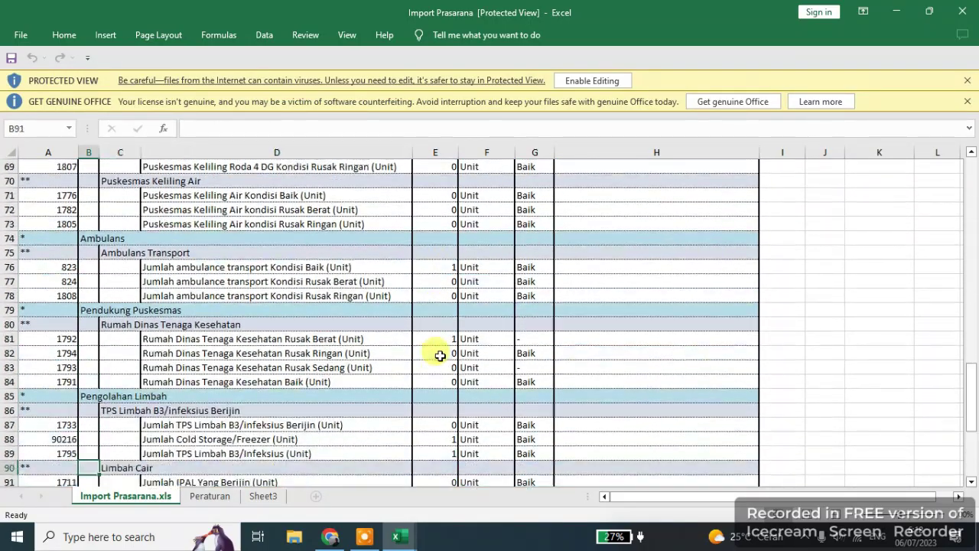
key(Down)
key(Down)
key(Down)
key(Down)
key(Down)
key(Down)
key(Down)
key(Down)
key(Down)
key(Down)
key(Down)
key(Down)
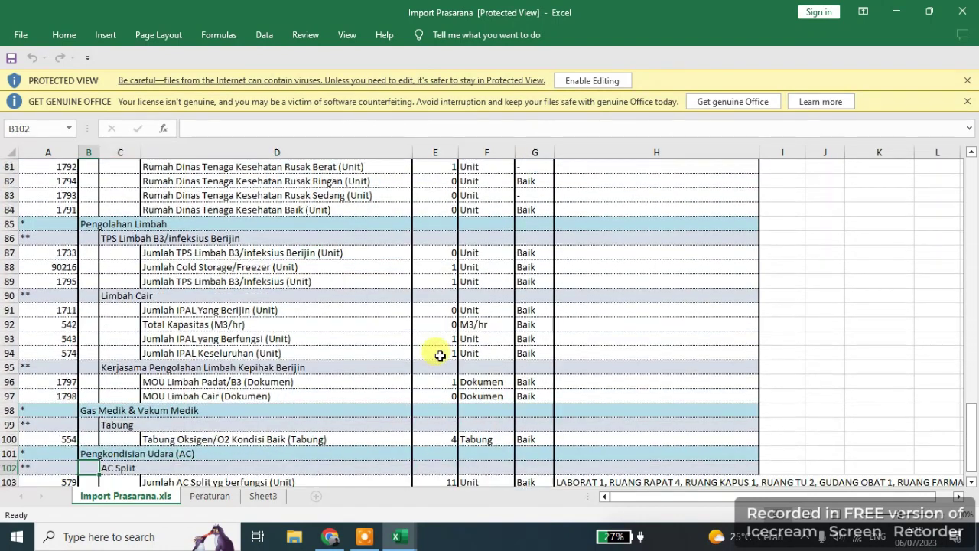
key(Up)
key(Up)
key(Up)
key(Up)
key(Up)
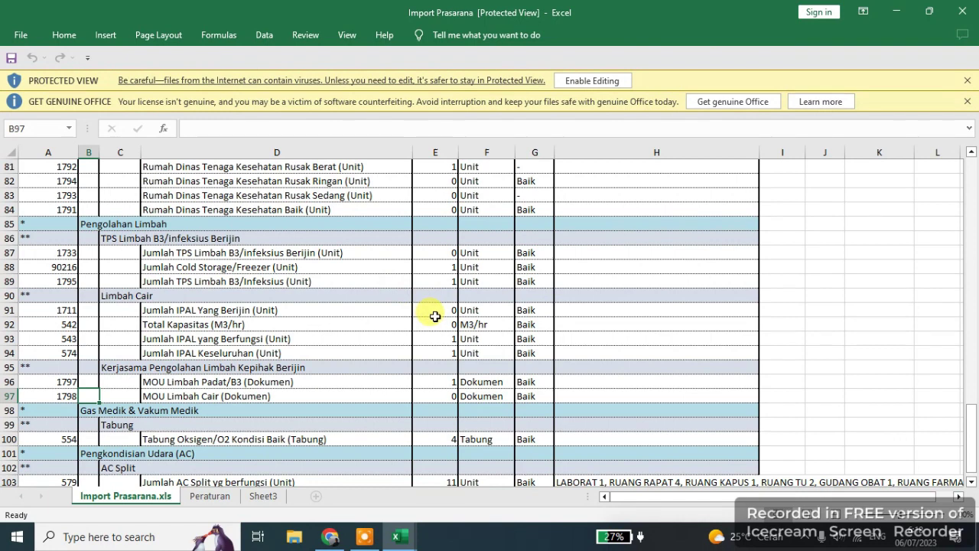
key(Down)
key(Down)
key(Down)
key(Down)
key(Down)
key(Down)
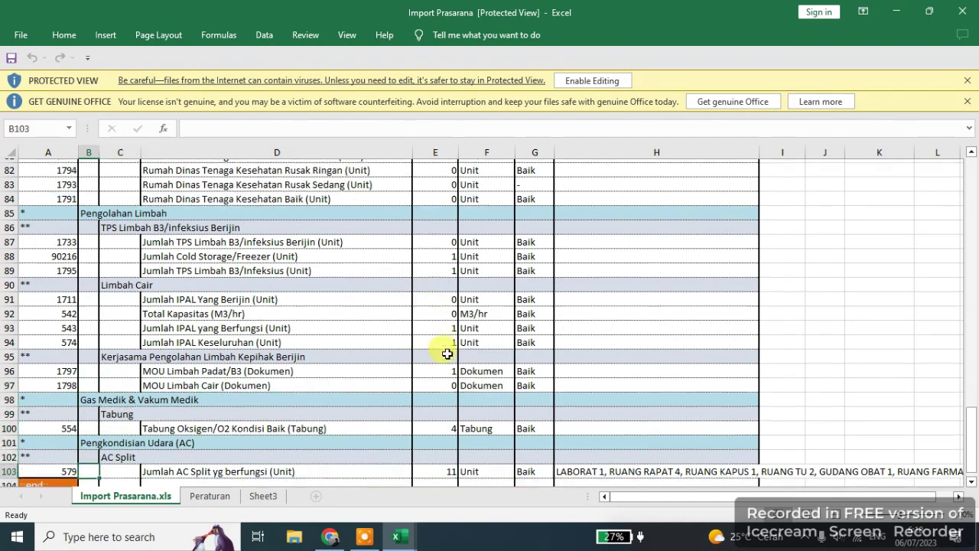
key(Down)
key(Down)
key(Down)
key(Down)
key(Down)
key(Down)
key(Down)
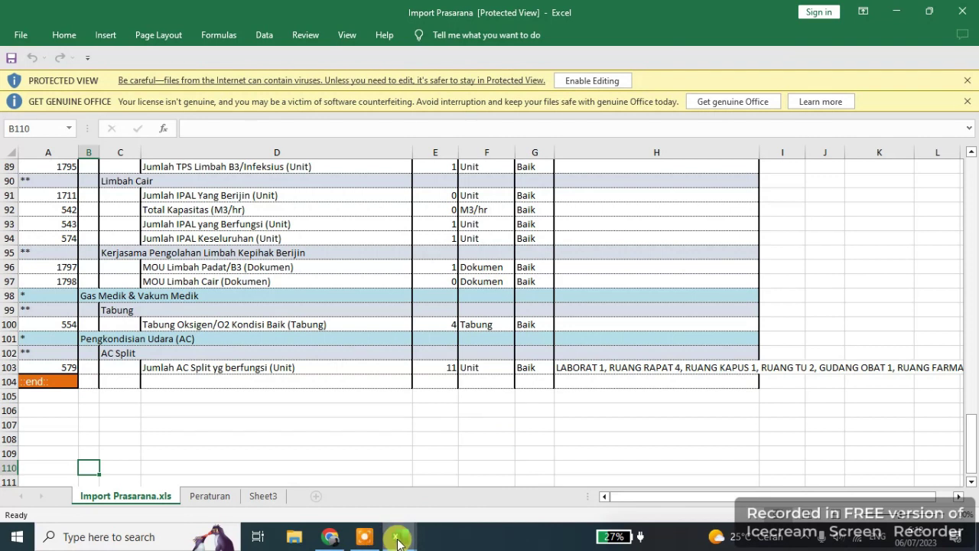
- Switch to Chrome and download the Alat Wajib Kalibrasi, Data Kode Alat, Daftar Sarana Pkm and Daftar Prasarana files from Download File Lainnya
mouse_move(395, 535)
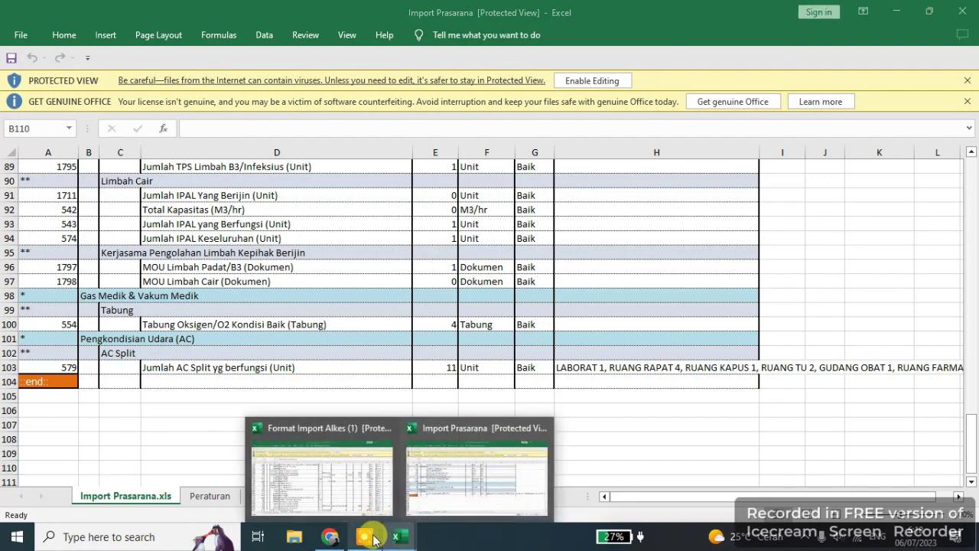
click(330, 536)
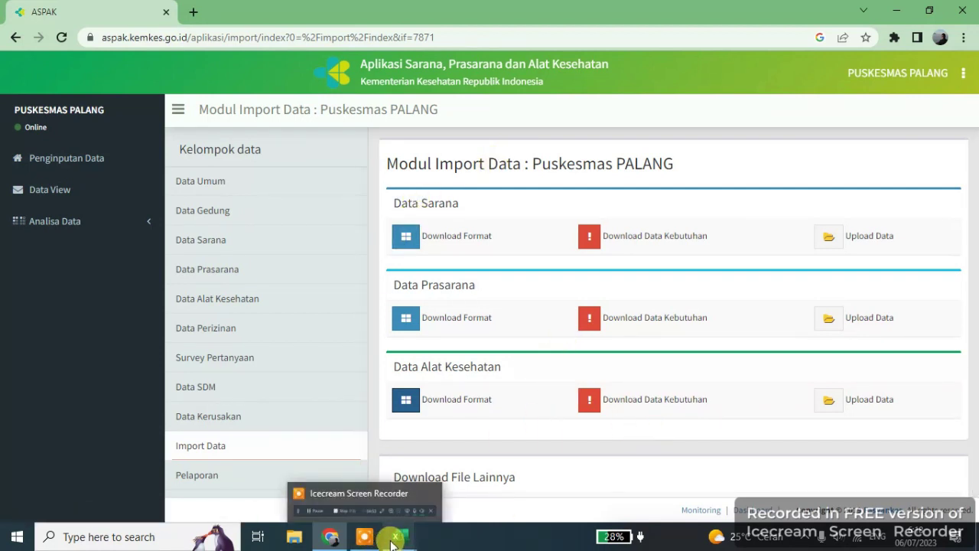
drag(973, 138, 970, 286)
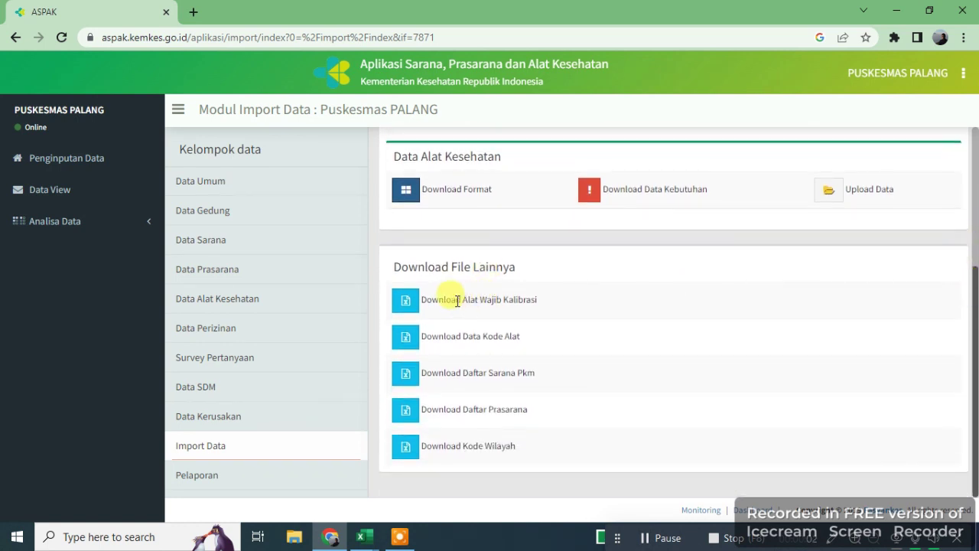
click(406, 306)
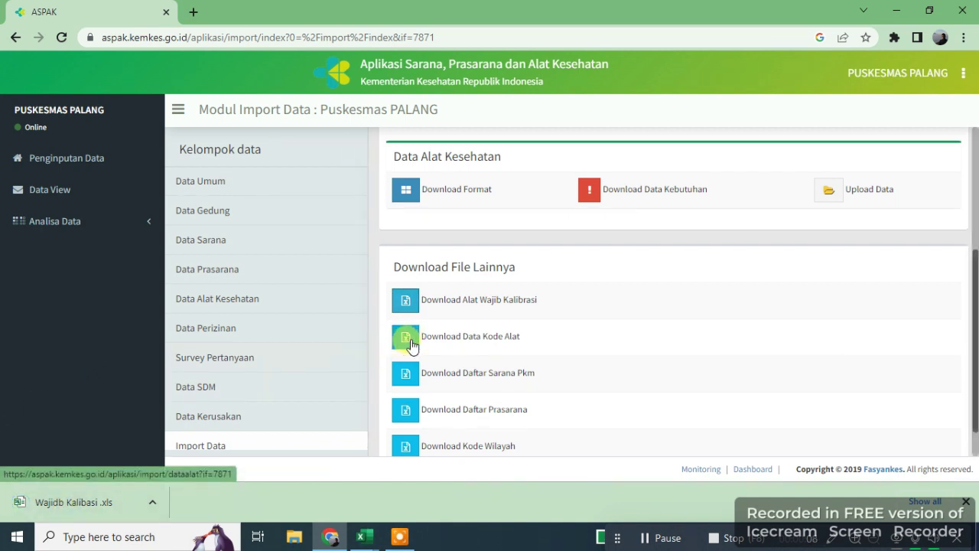
click(399, 383)
click(404, 410)
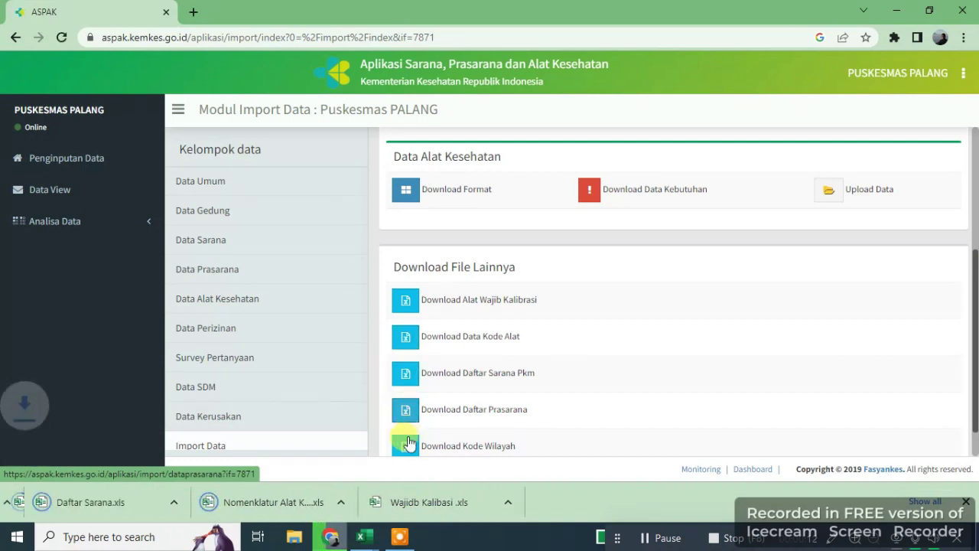
- Open the downloaded Wajidb Kalibasi .xls in Excel and review its calibration equipment list down to the last Polindes/Poskesdes rows
click(575, 503)
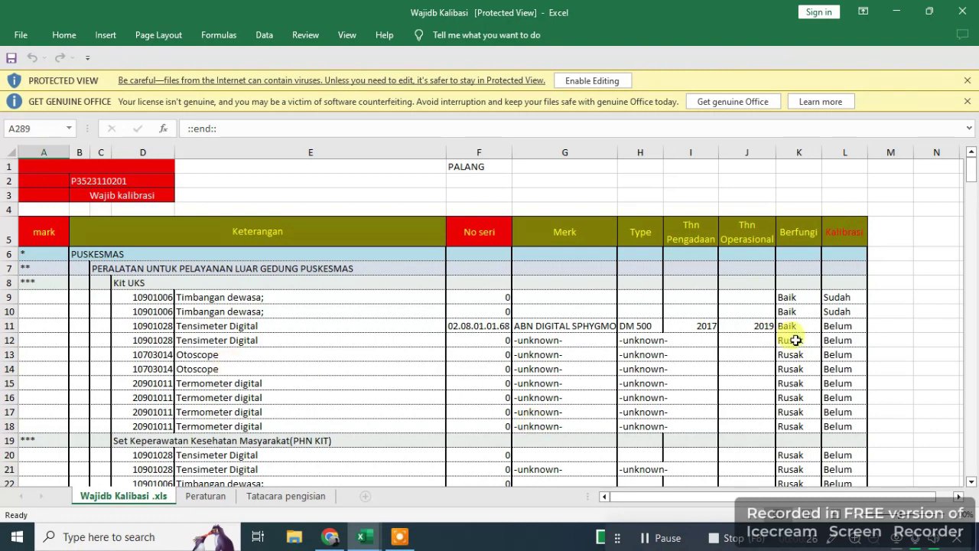
drag(972, 178, 971, 249)
drag(971, 297, 971, 306)
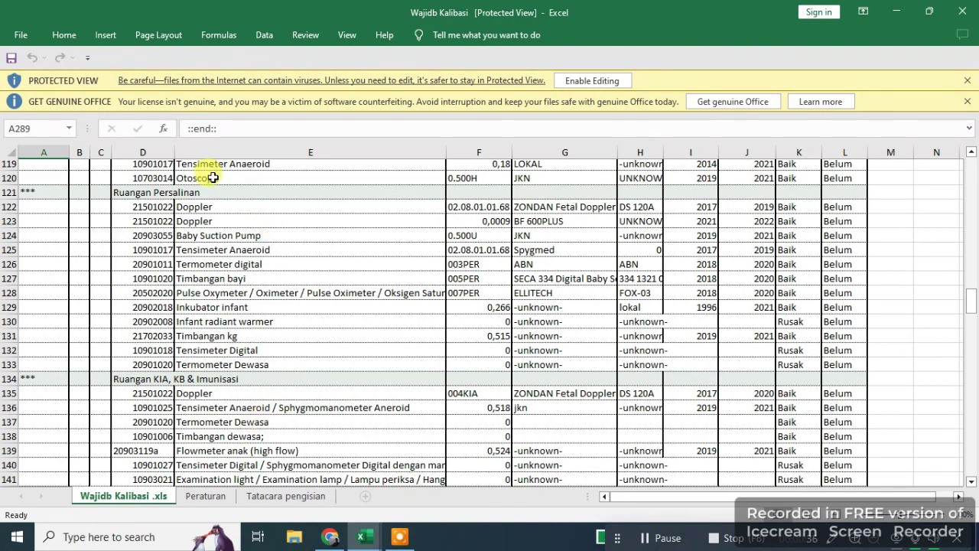
drag(962, 300, 963, 463)
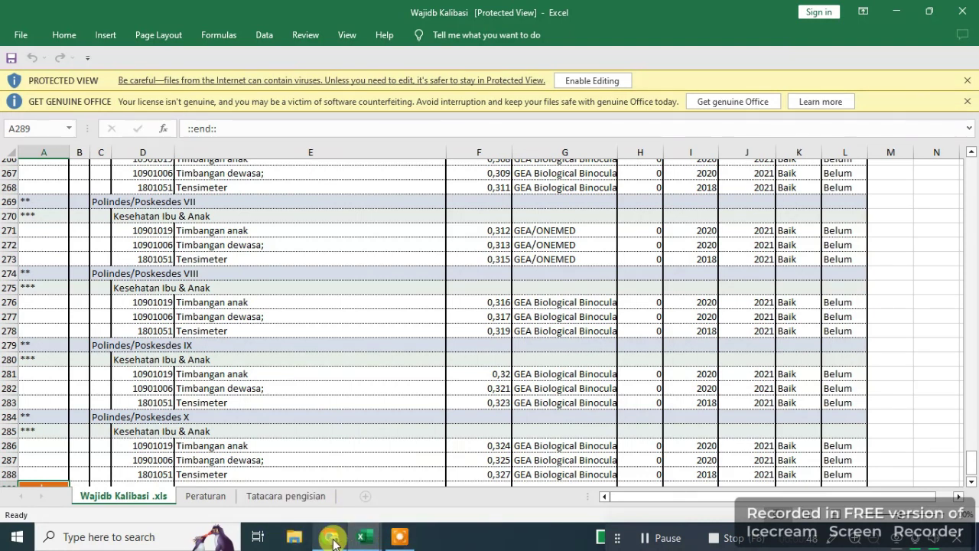
- Switch to Chrome, open the downloaded Nomenklatur Alat Kesehatan file in Excel and look through its equipment codes and names
click(330, 537)
click(431, 501)
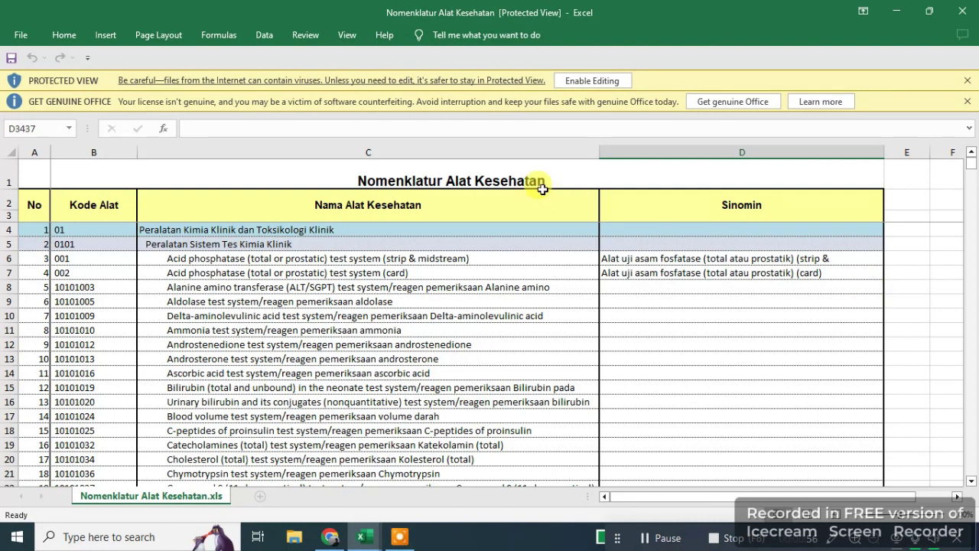
click(341, 146)
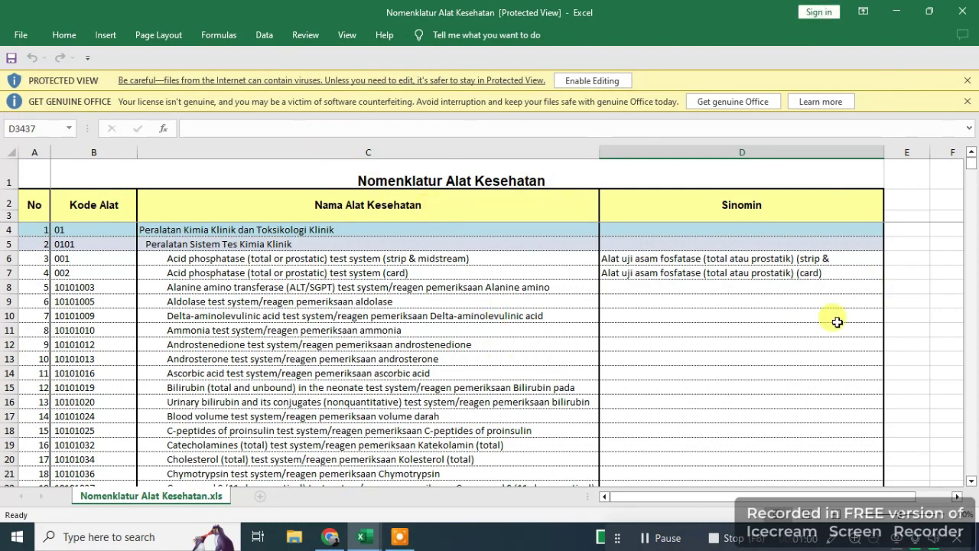
drag(974, 168, 974, 230)
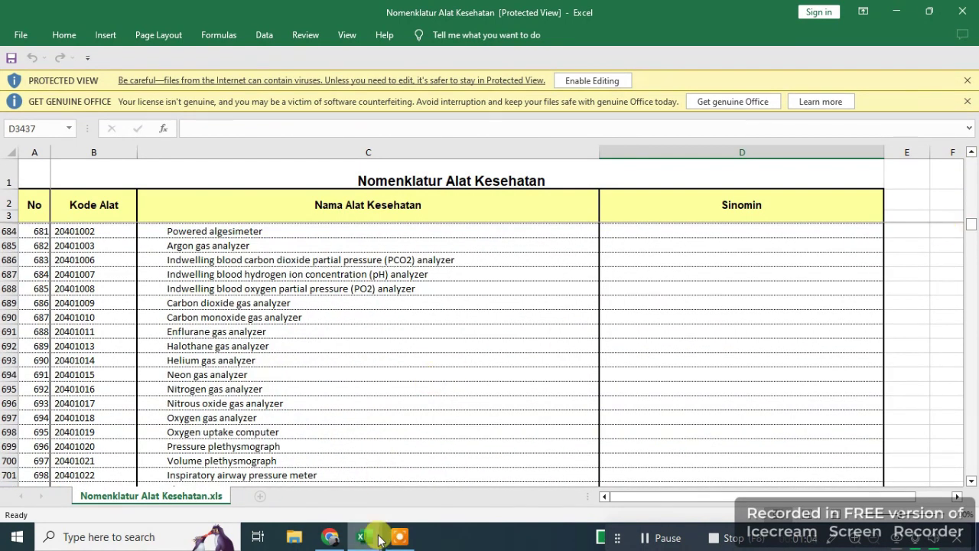
- Switch to Chrome, open the downloaded Daftar Sarana.xls in Excel and look over its list of service room codes
click(334, 536)
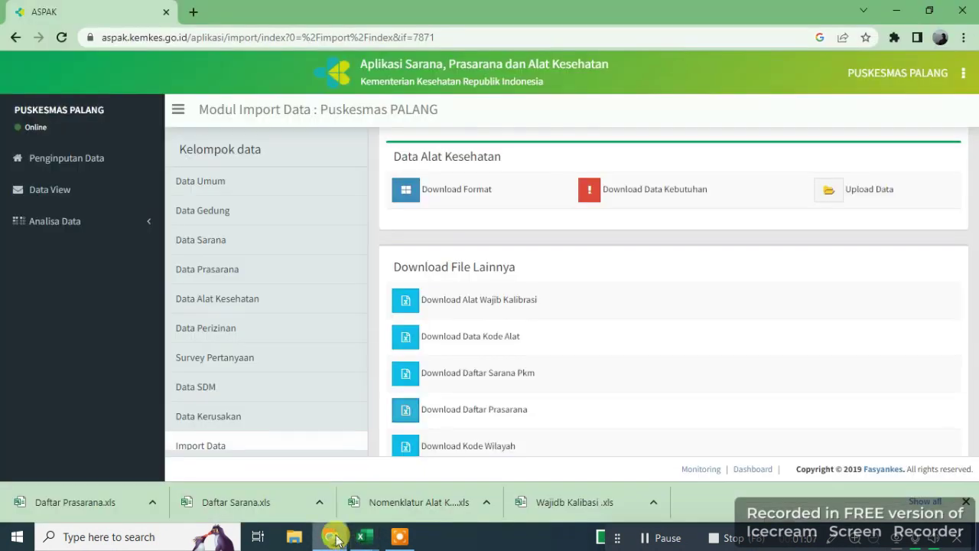
click(255, 509)
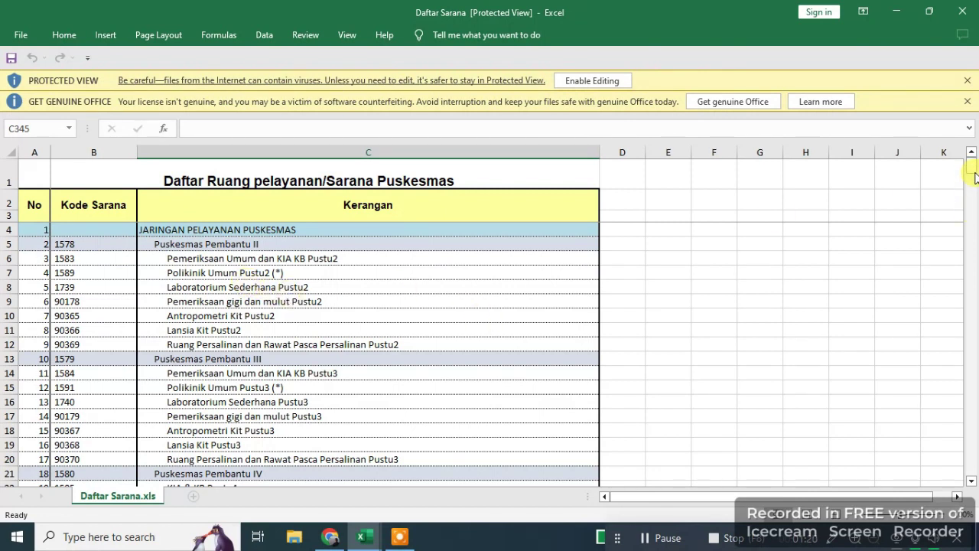
drag(971, 174, 967, 6)
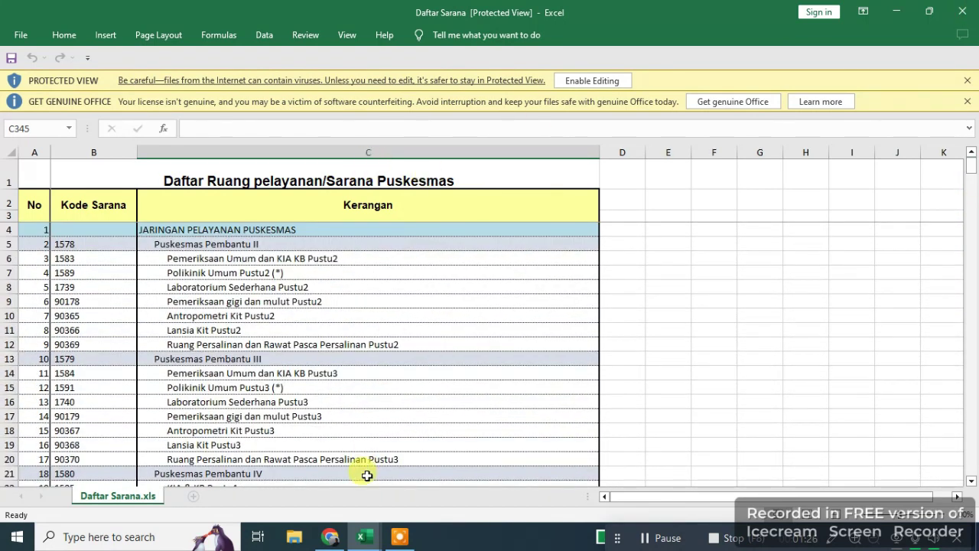
- Switch to Chrome, download the Data Kebutuhan file for Data Alat Kesehatan and open Rencana Alkes.xls in Excel
click(327, 538)
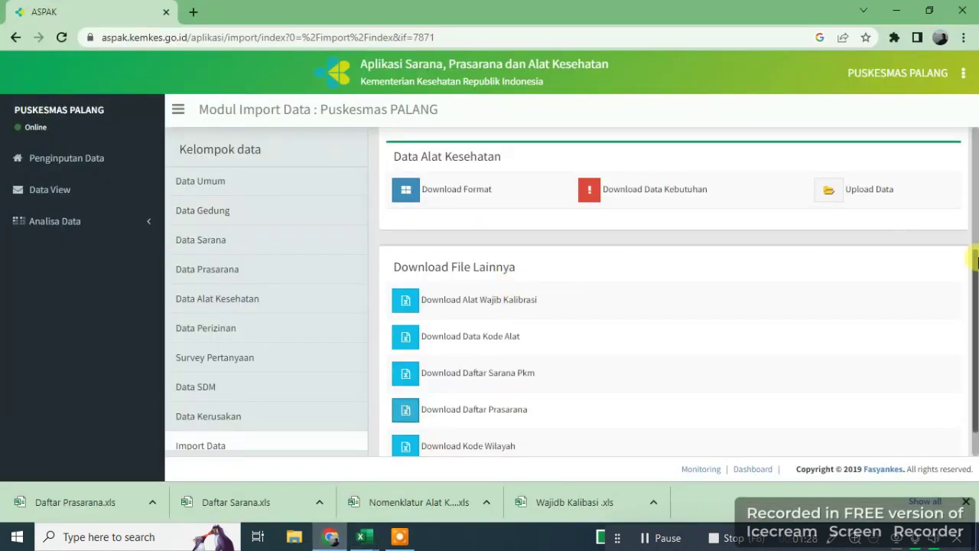
drag(976, 285, 964, 76)
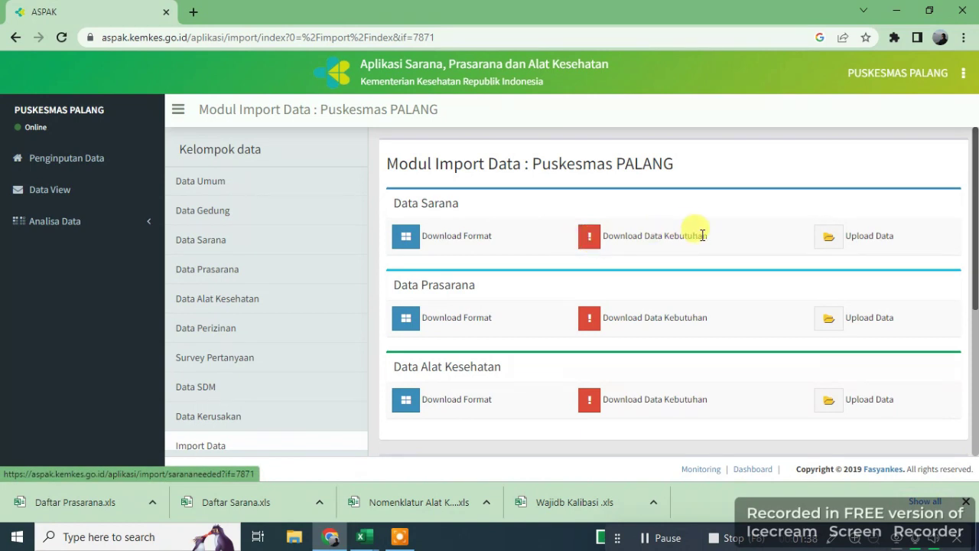
click(588, 406)
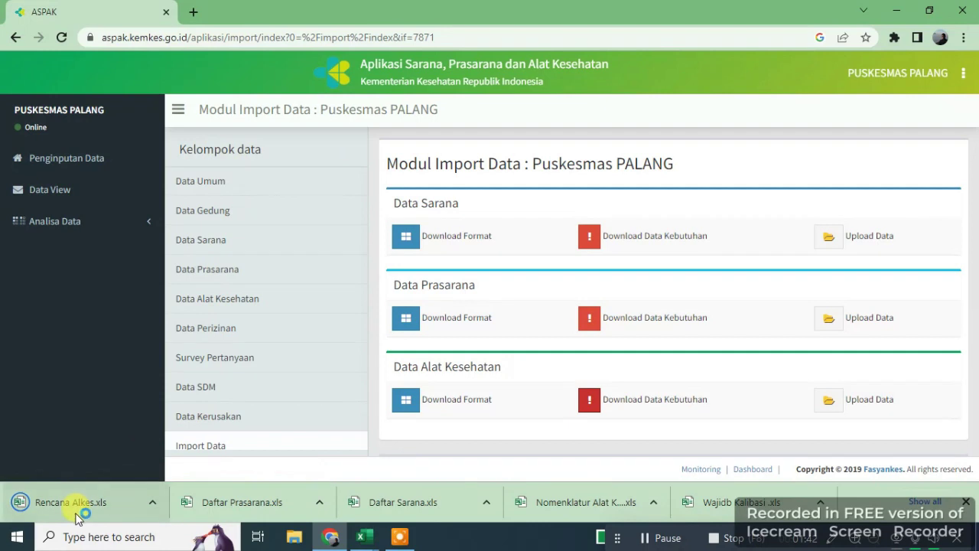
click(84, 502)
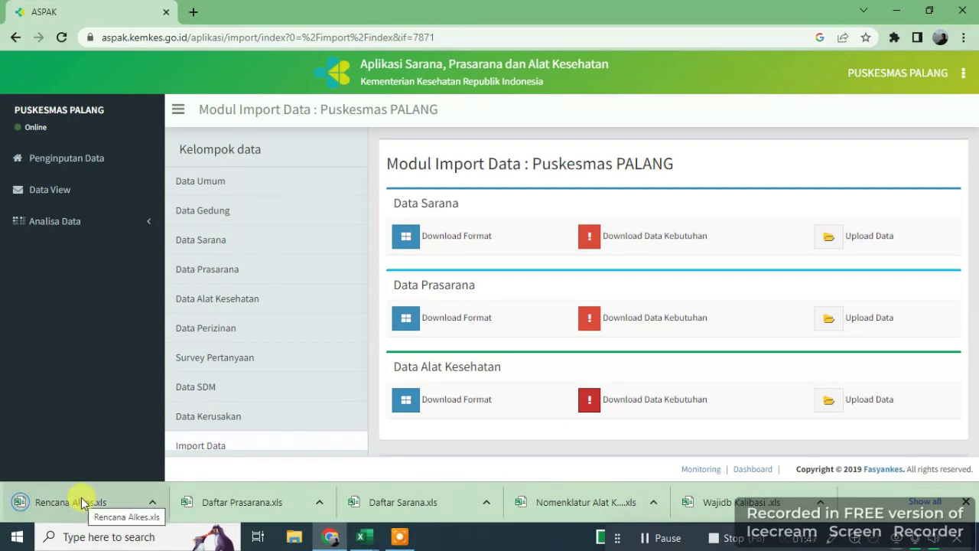
click(84, 502)
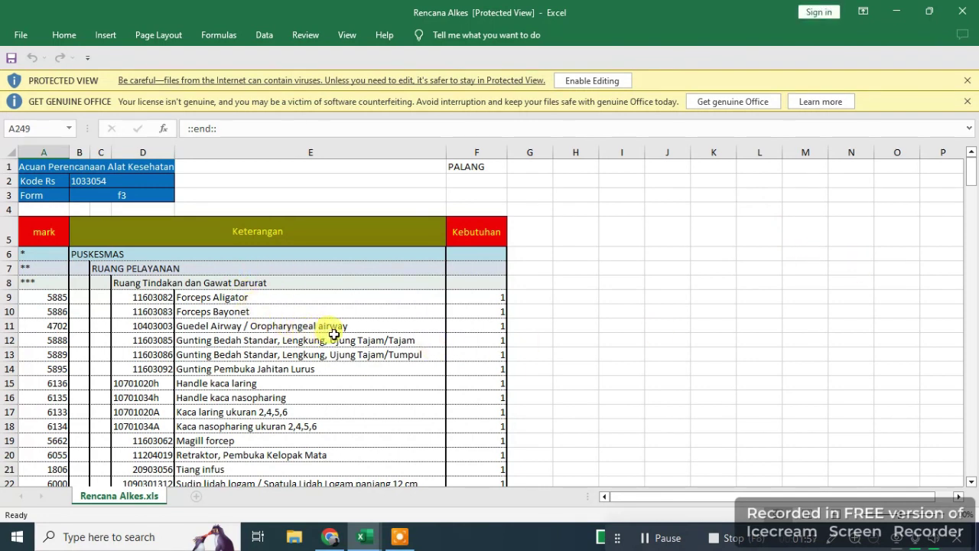
- Review the equipment needs in Rencana Alkes down to the end marker, then close the workbook and return to Chrome
click(376, 322)
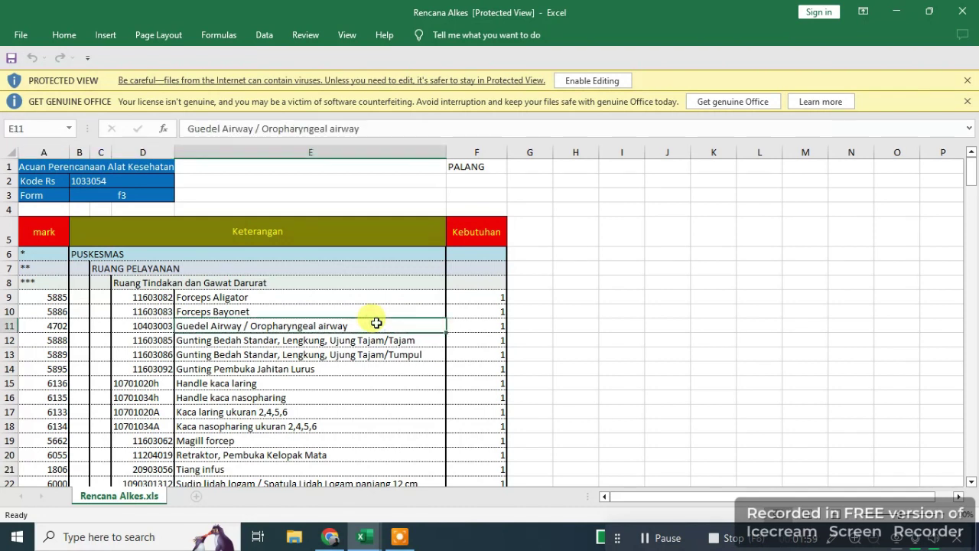
click(948, 231)
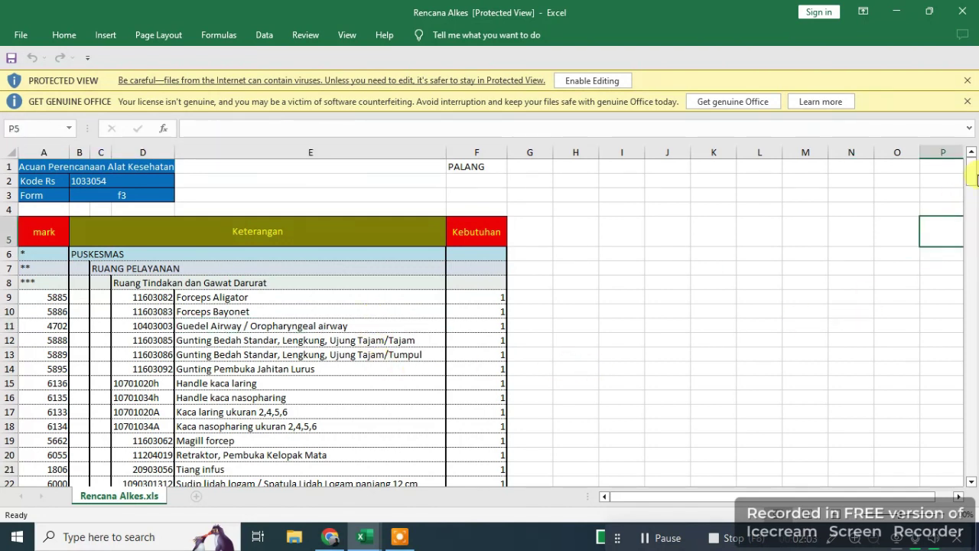
drag(973, 179, 973, 264)
drag(975, 310, 976, 498)
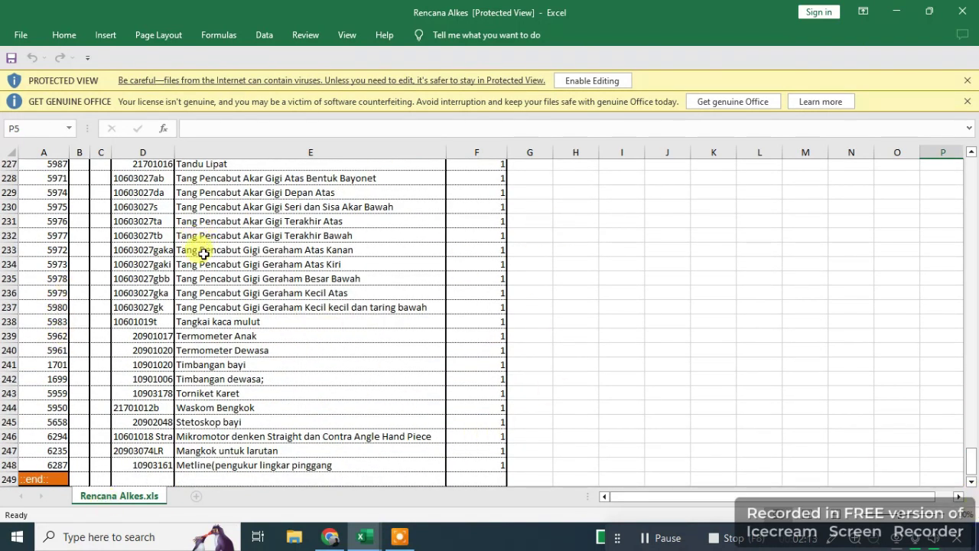
click(966, 13)
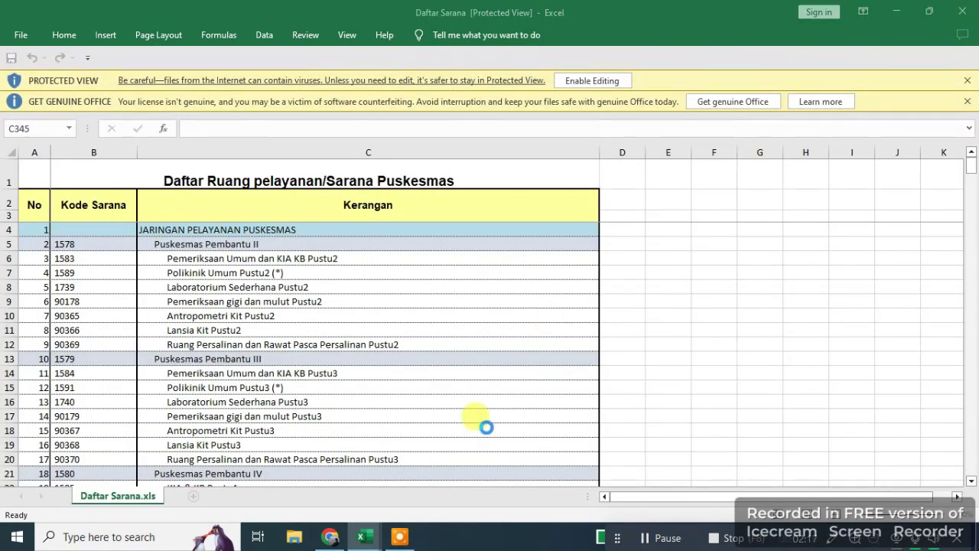
click(330, 536)
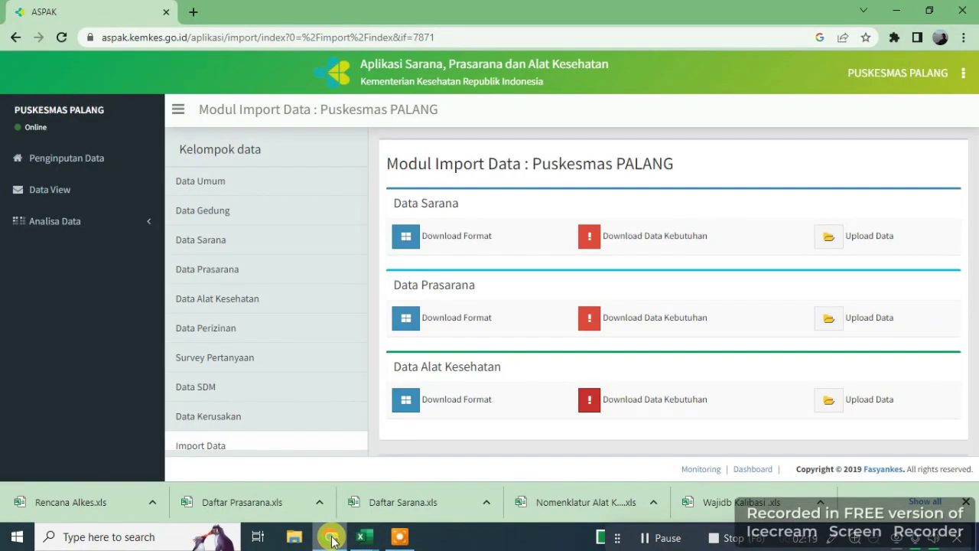